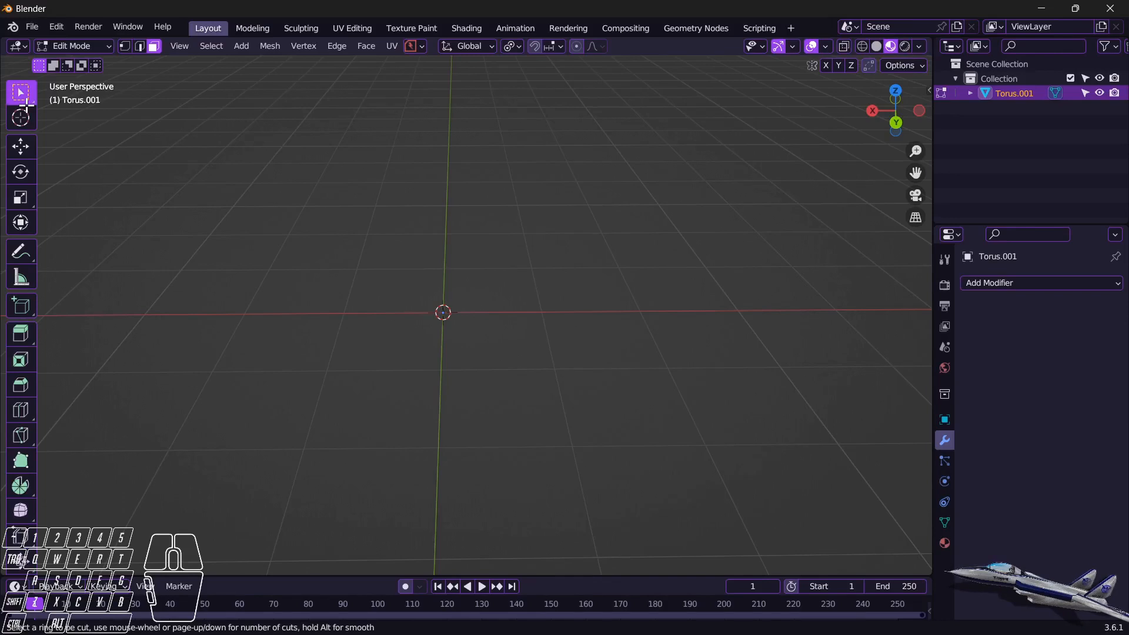
Return to Object Mode and delete the Torus.001 object from the collection.
click(66, 46)
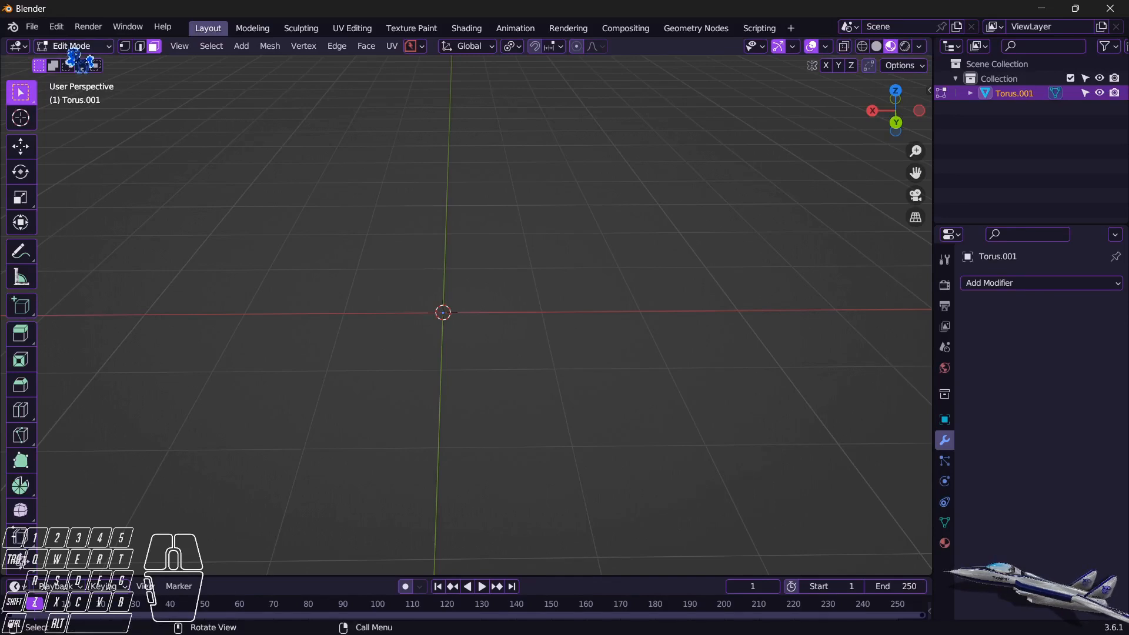
click(70, 47)
click(100, 61)
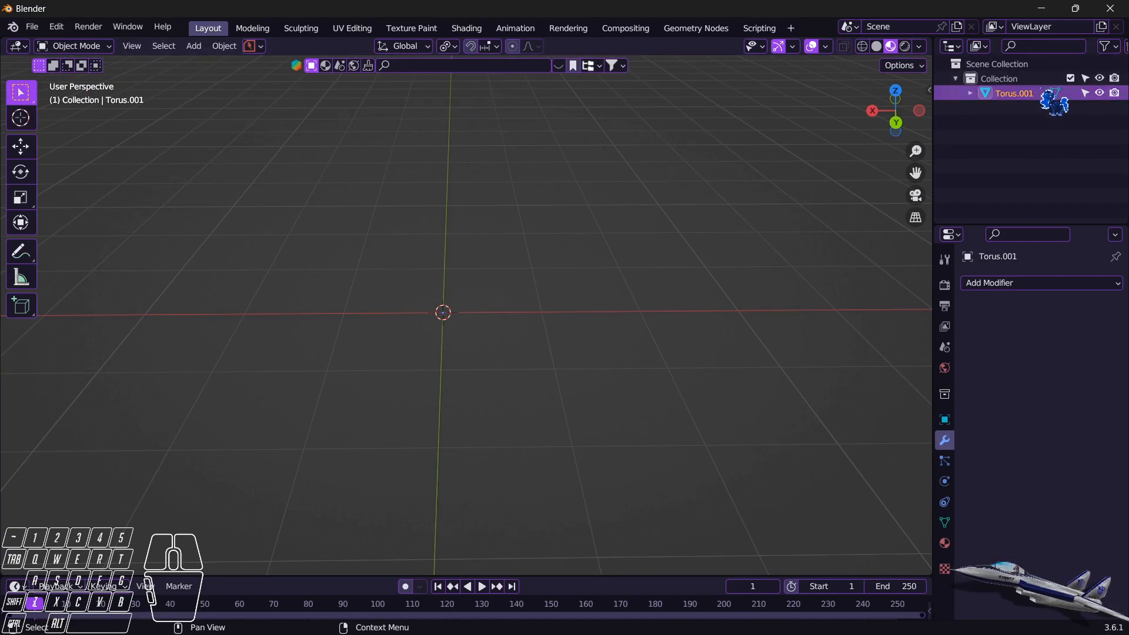
right_click(1043, 92)
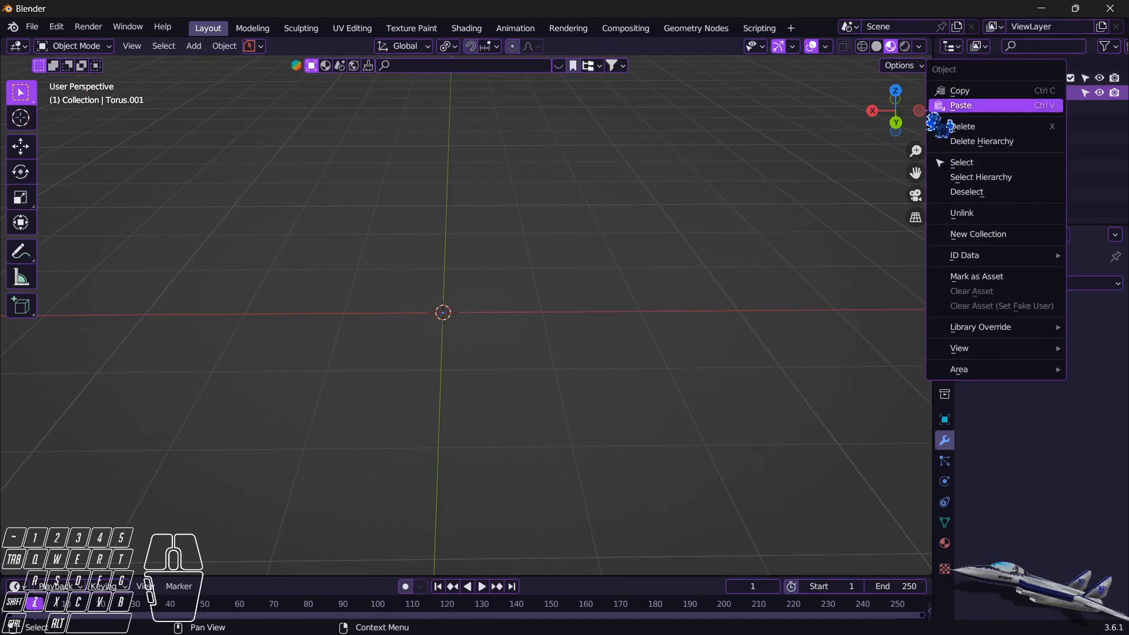
click(948, 128)
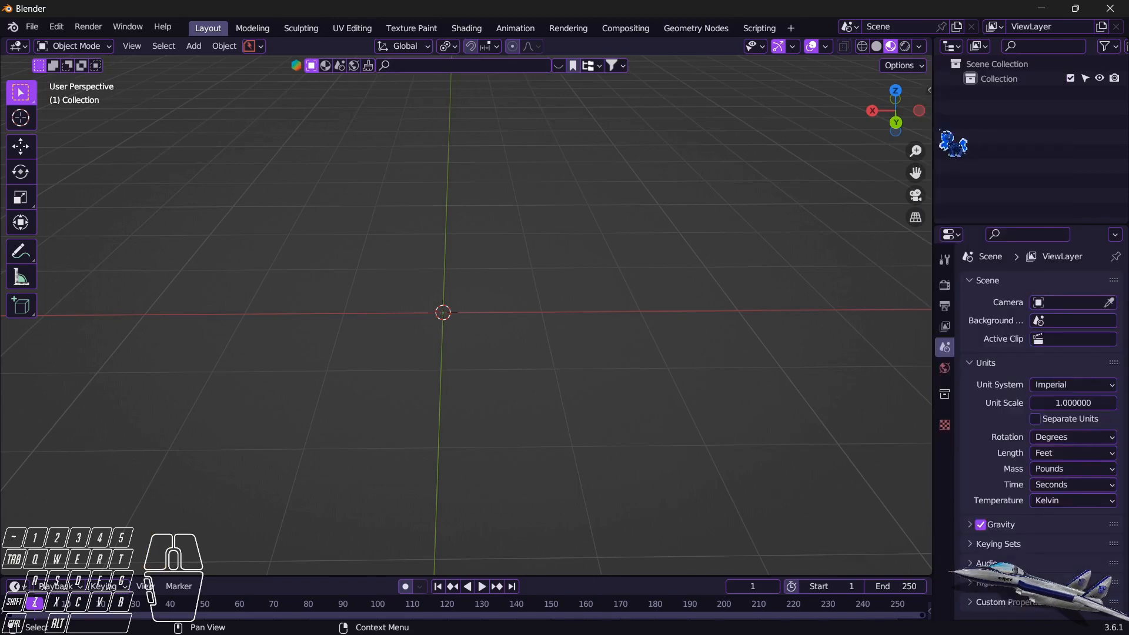
Add a torus mesh with 10 major and 6 minor segments at the origin and enter Edit Mode.
click(193, 46)
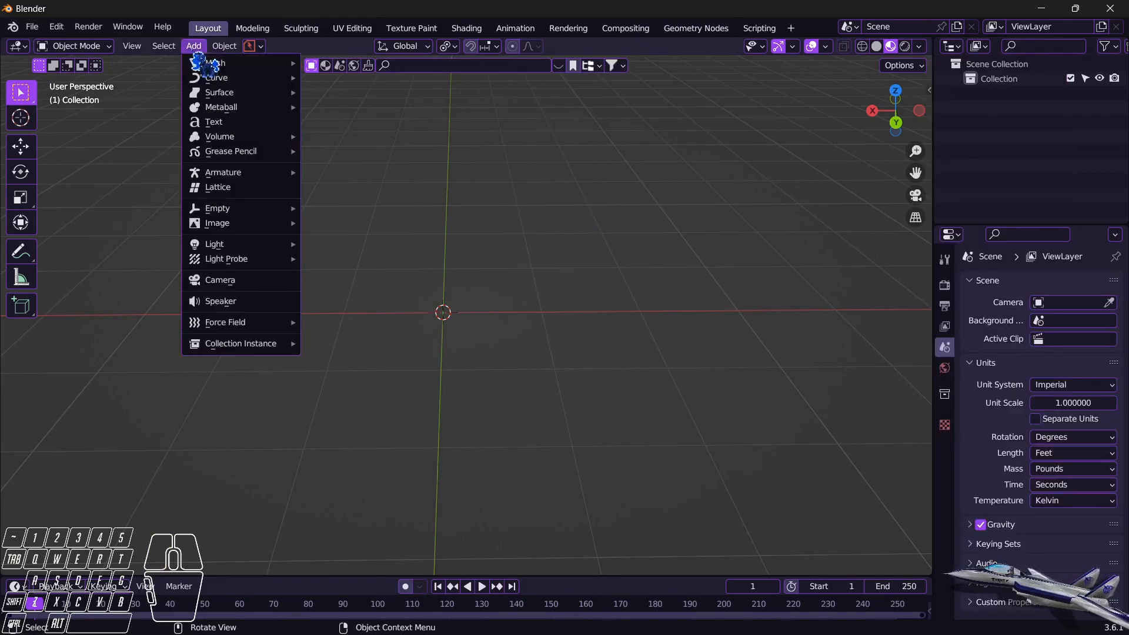
mouse_move(215, 63)
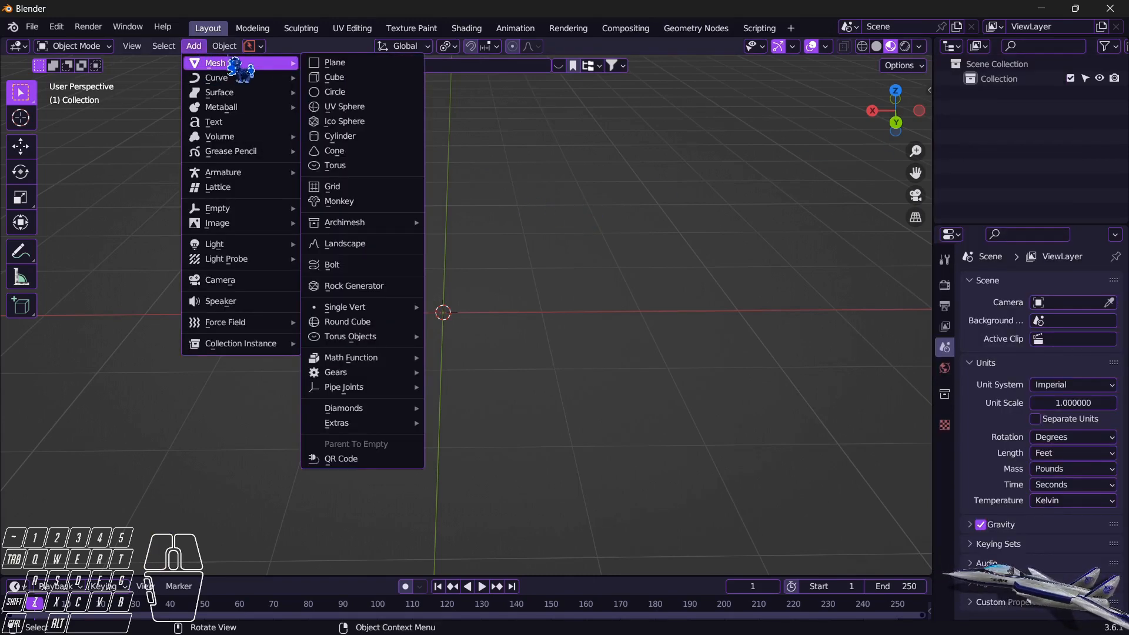
click(393, 166)
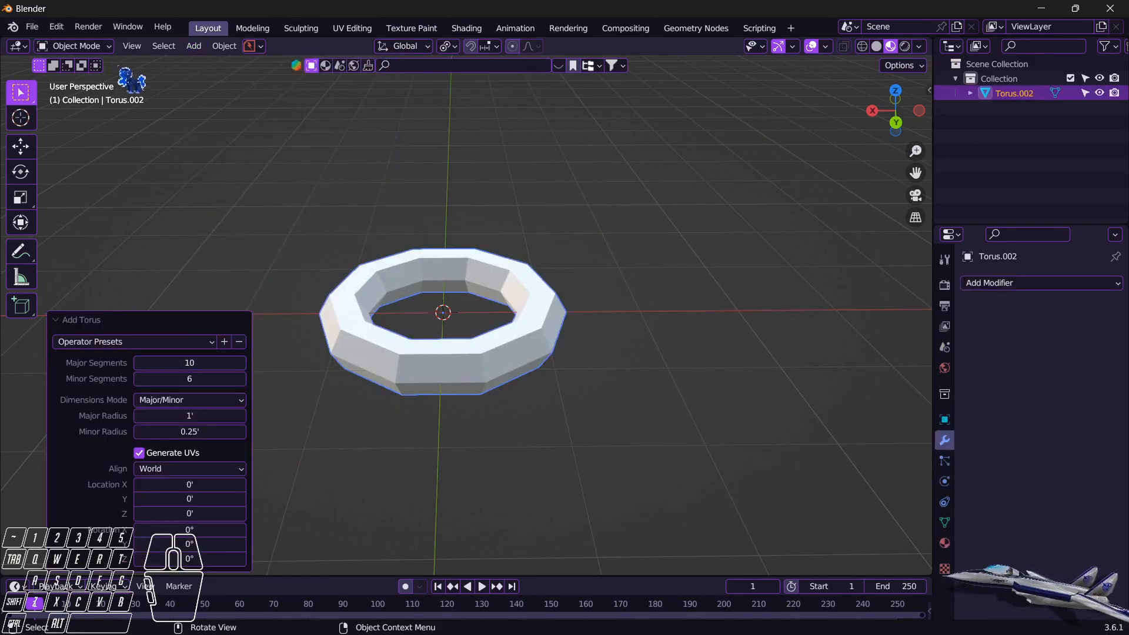
click(104, 47)
click(94, 76)
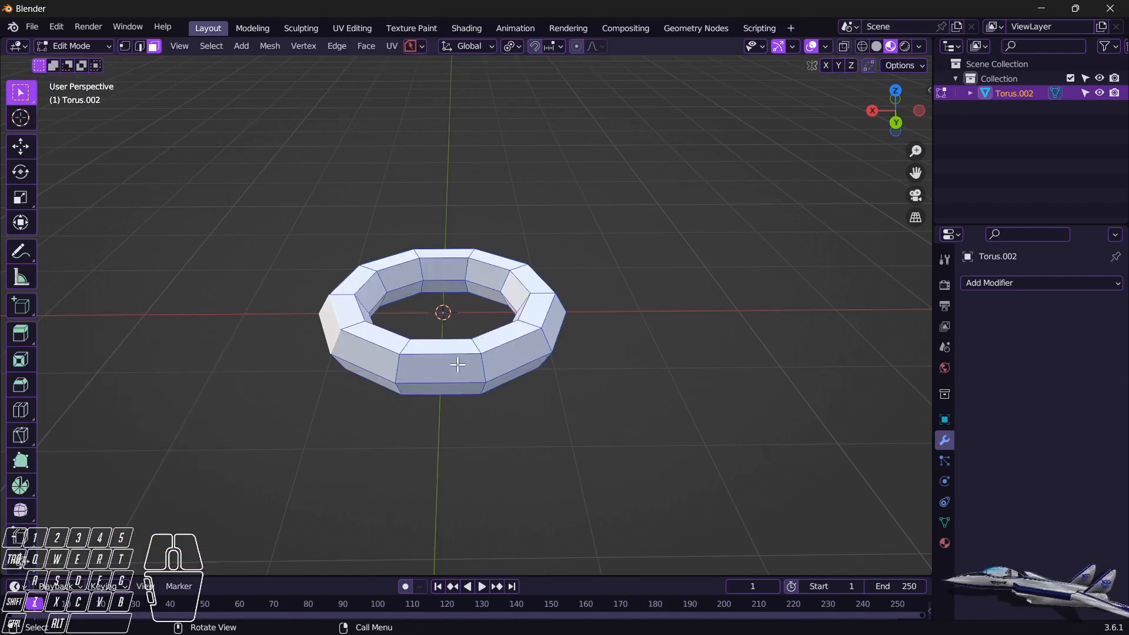
Clear the selection and select every other upper outer face around the torus ring.
key(alt+a)
middle_drag(457, 365, 561, 380)
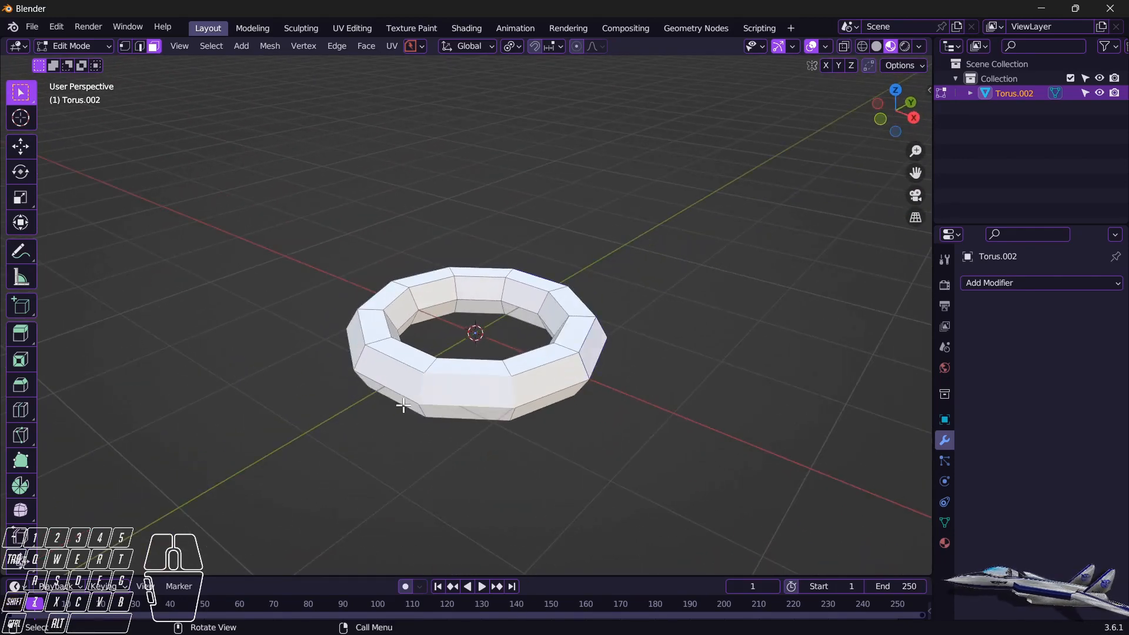
middle_drag(404, 404, 507, 400)
shift+click(494, 370)
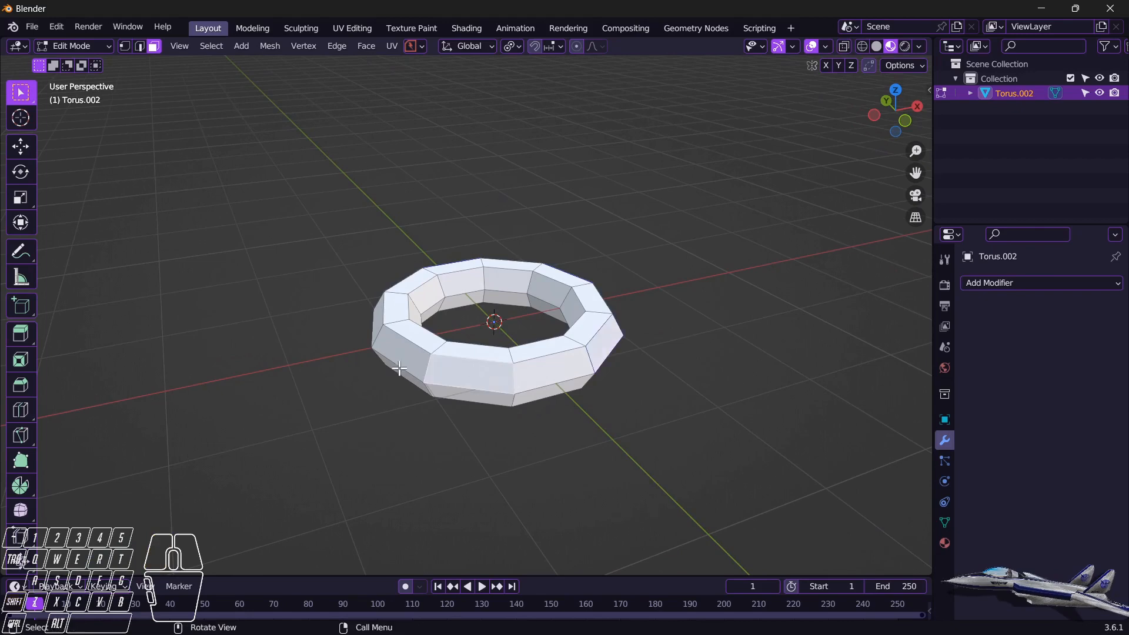
middle_drag(401, 373, 478, 352)
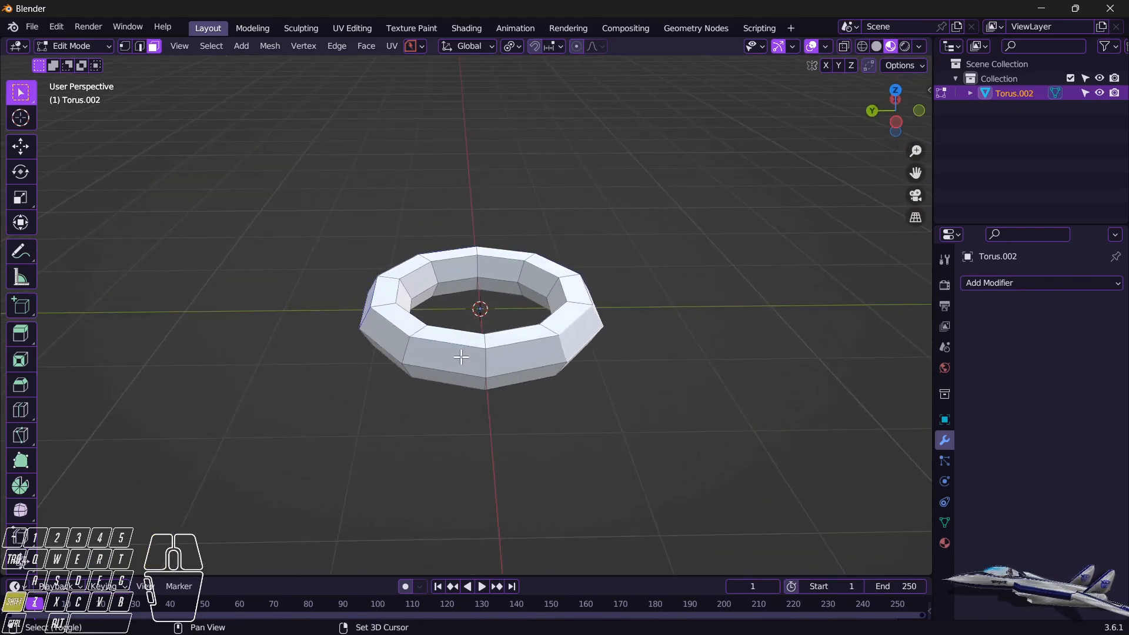
shift+click(462, 357)
Set the transform pivot point to Individual Origins for the selected faces.
key(s)
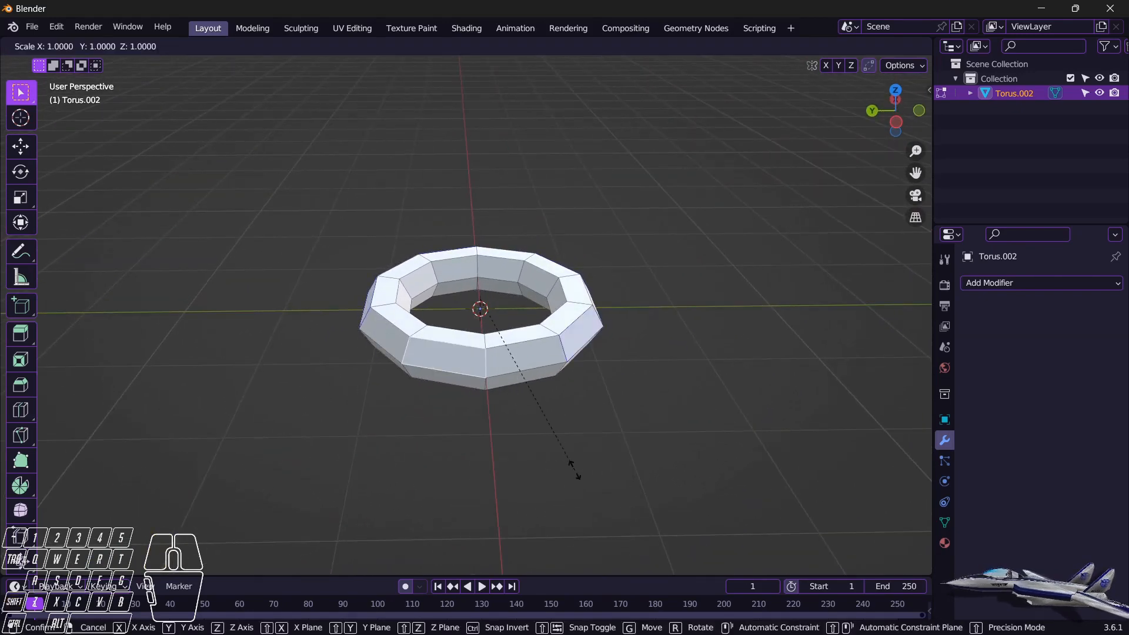
right_click(575, 469)
click(511, 46)
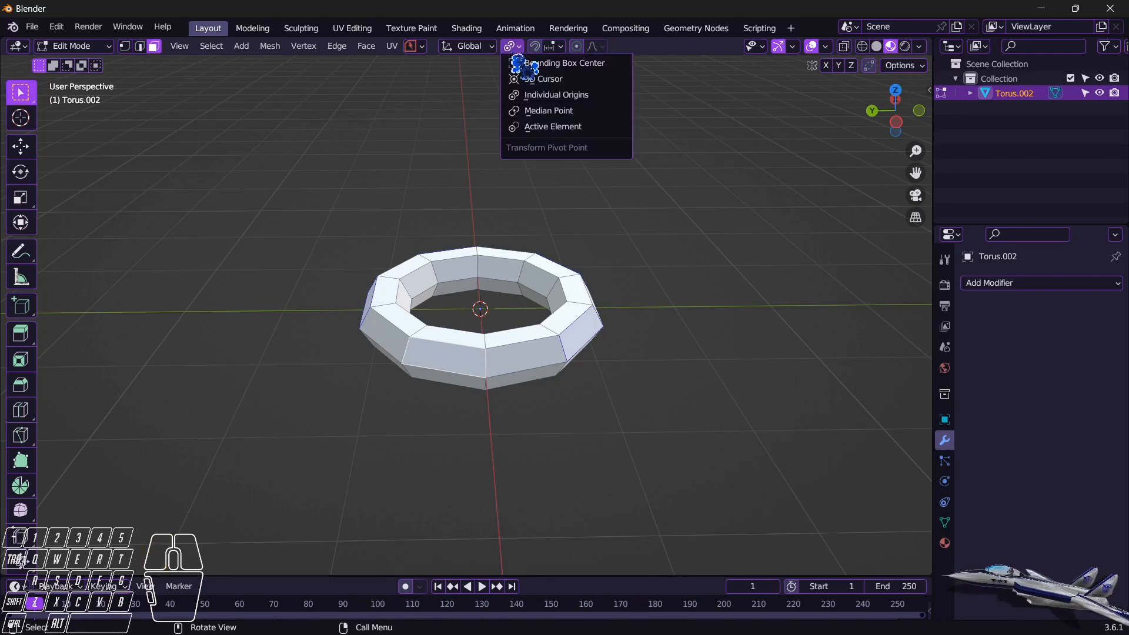
click(569, 95)
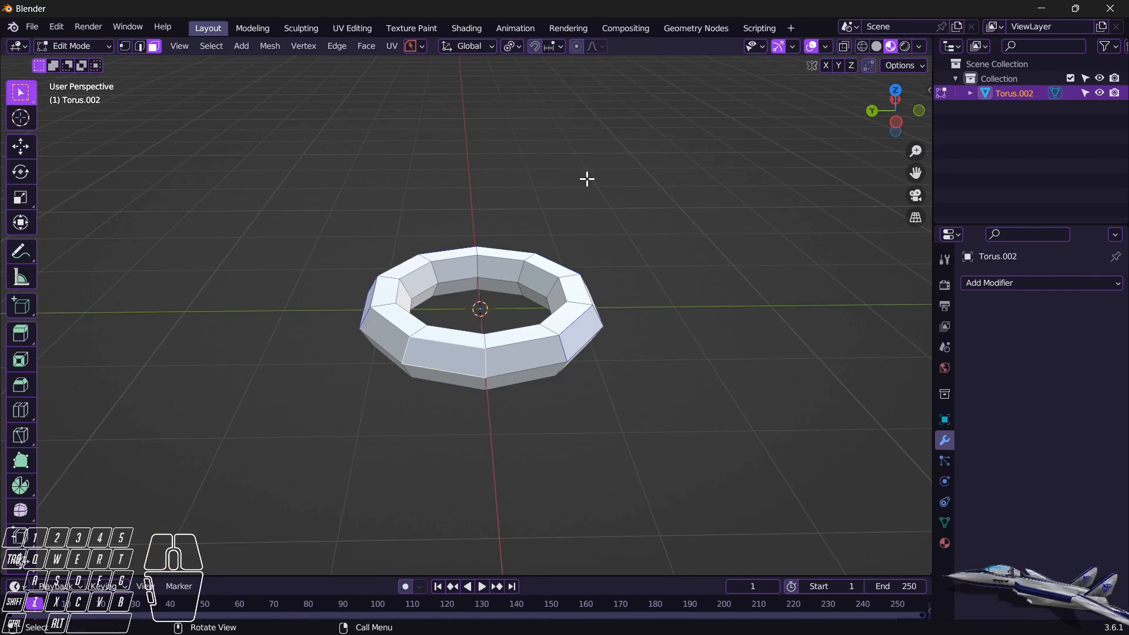
Try scaling the selected outer faces up to about 1.15 around their individual origins.
key(s)
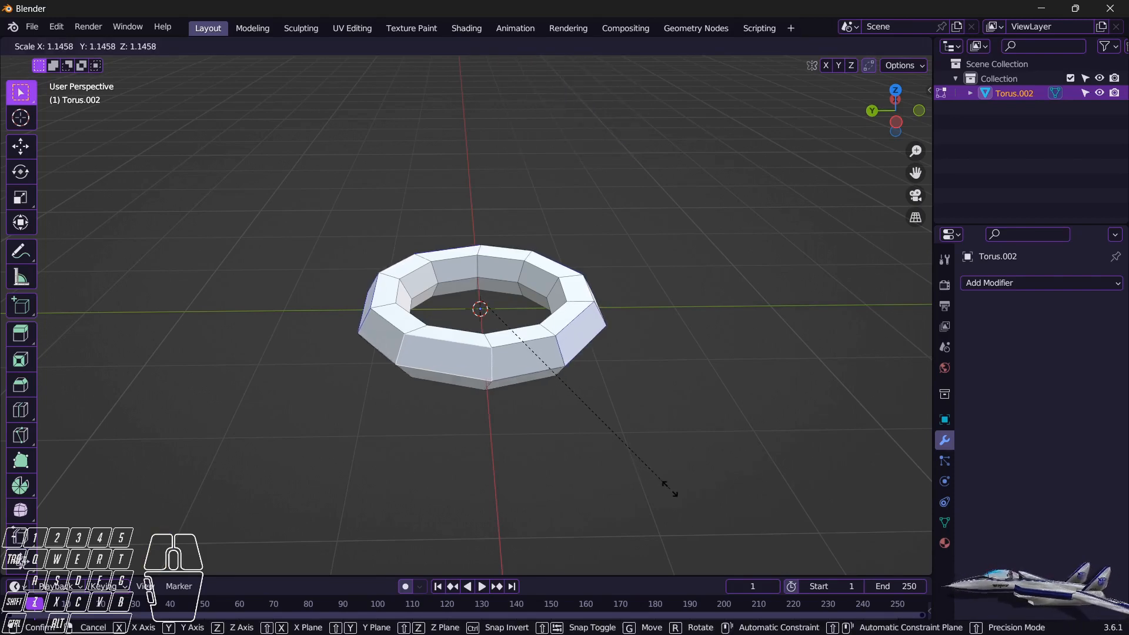
click(670, 489)
key(ctrl+z)
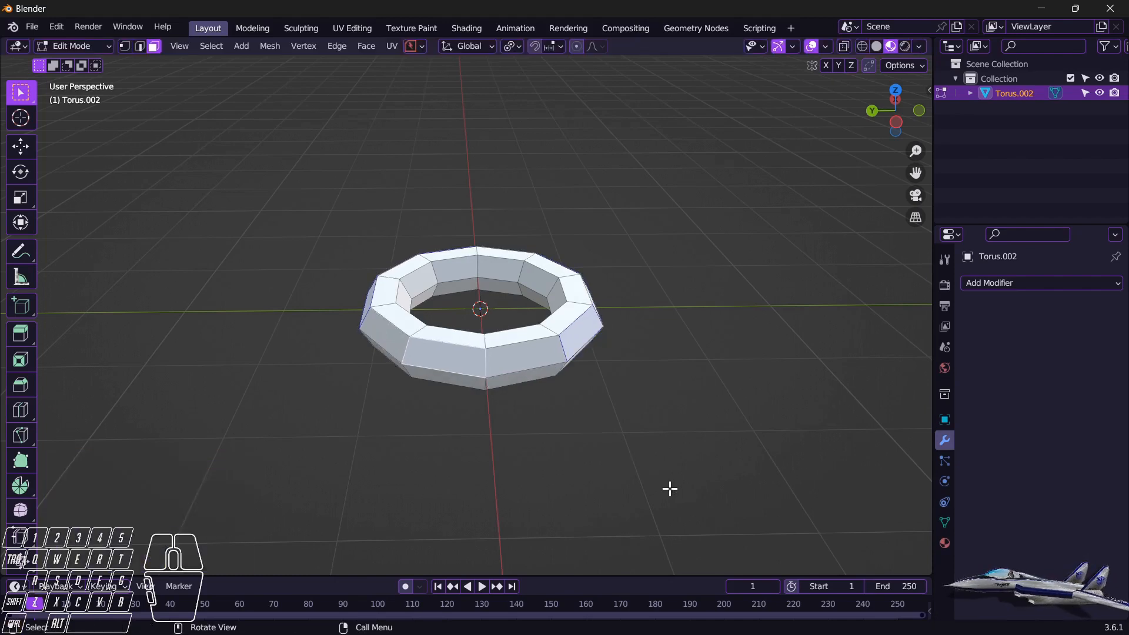
Extrude the selected outer faces outward about 0.54' and scale their ends into points by about 0.3, 0.15 and 0.62.
key(e)
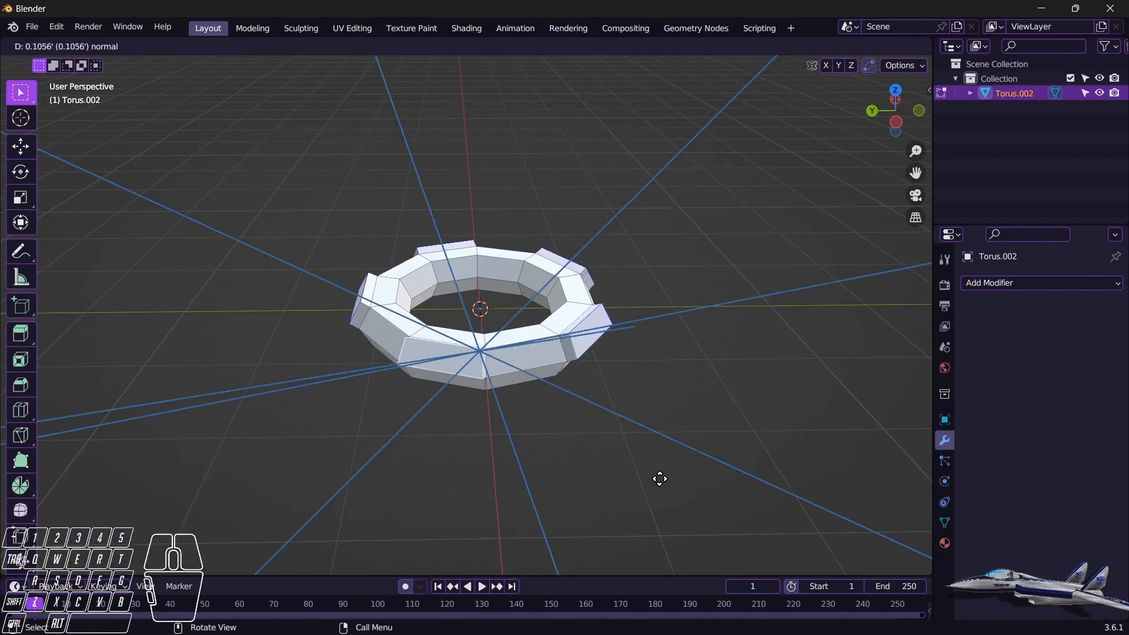
click(625, 439)
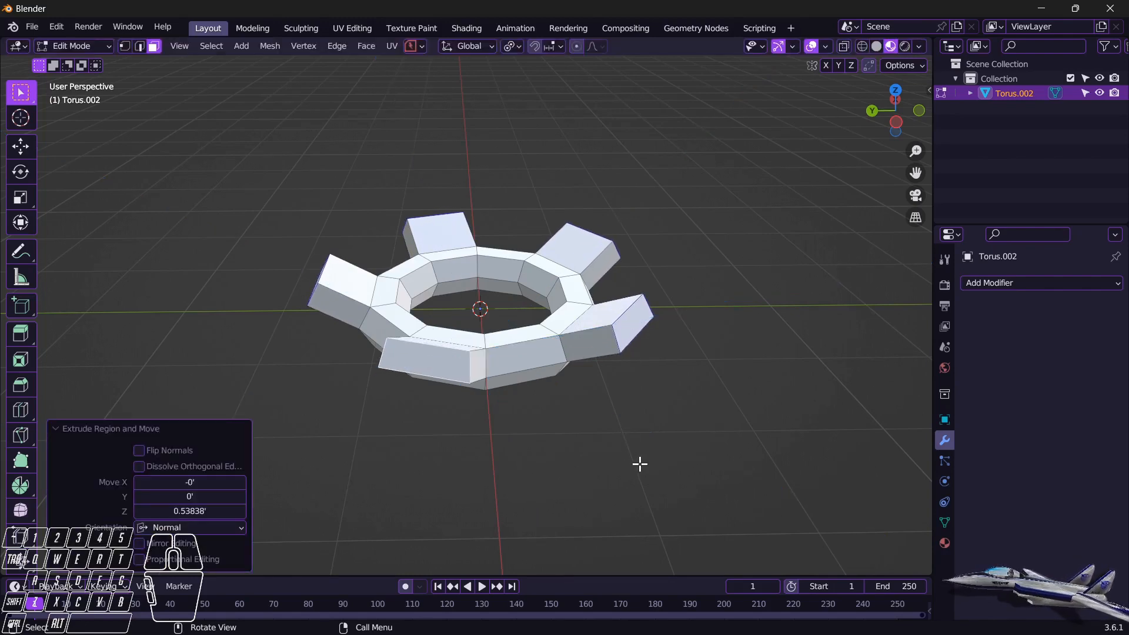
key(s)
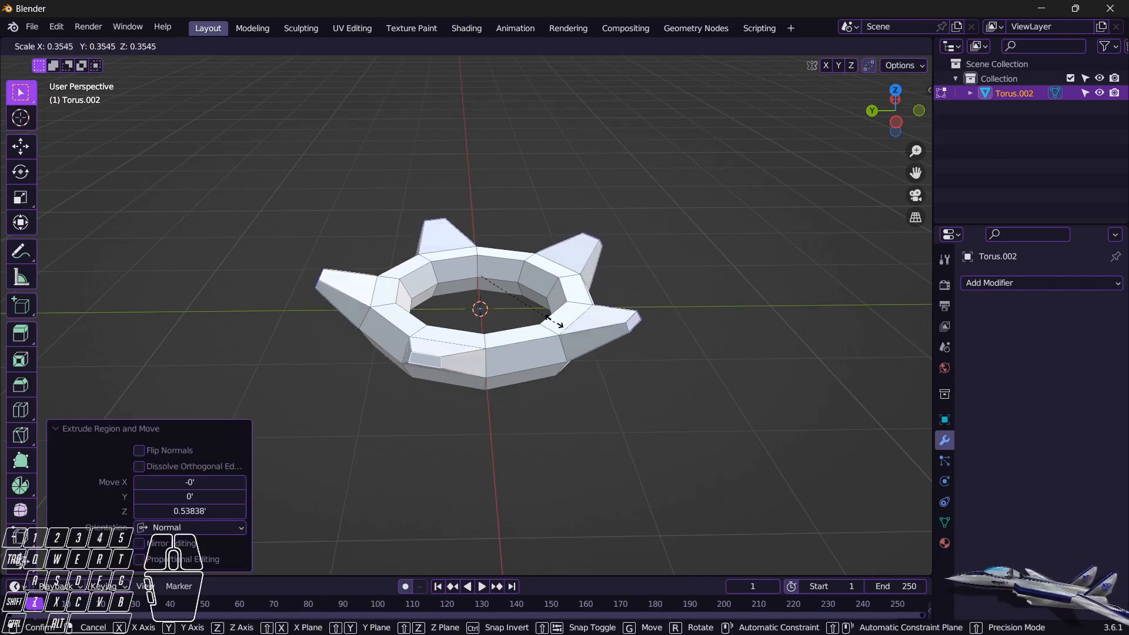
click(544, 312)
key(s)
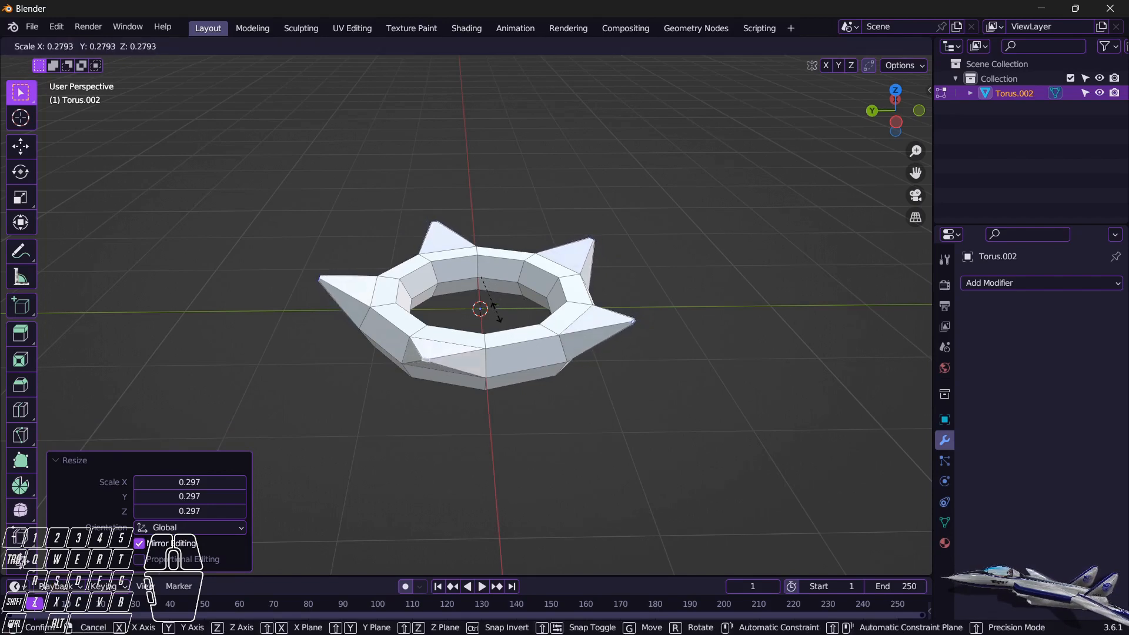
click(485, 297)
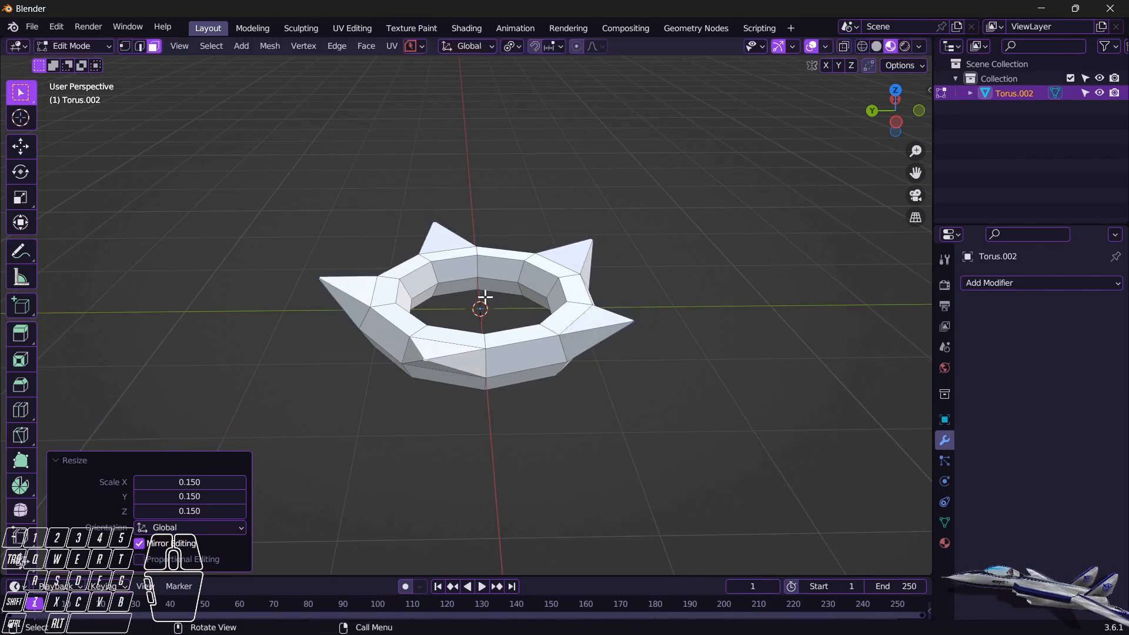
key(s)
click(485, 313)
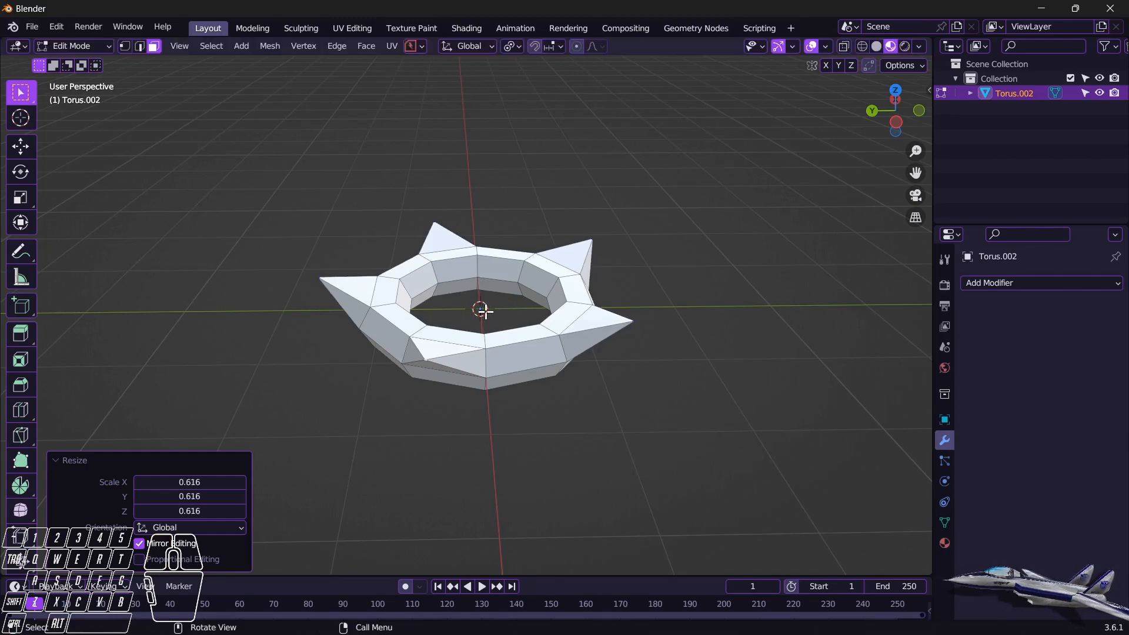
Raise the spike tips about 0.36' along the global Z axis.
key(g)
key(z)
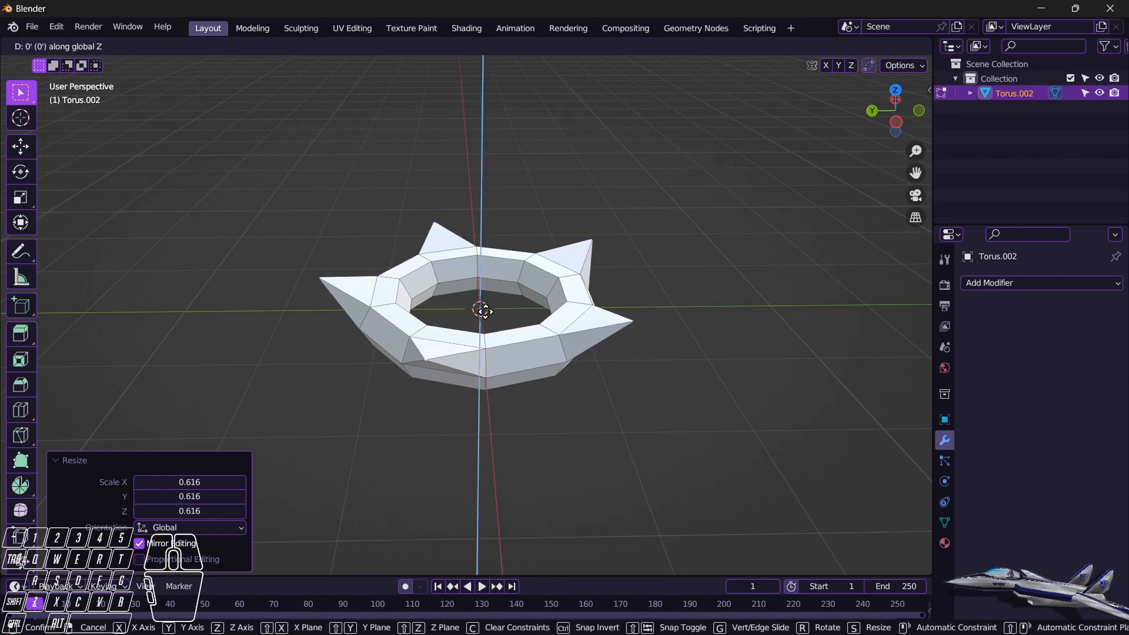
click(479, 278)
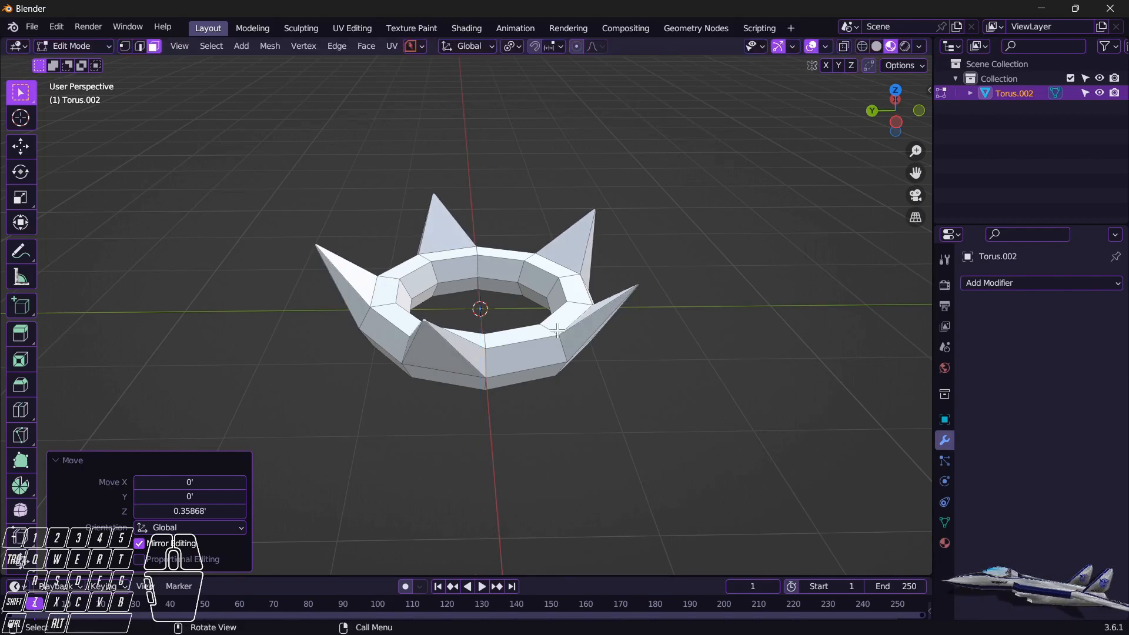
middle_drag(479, 278, 420, 341)
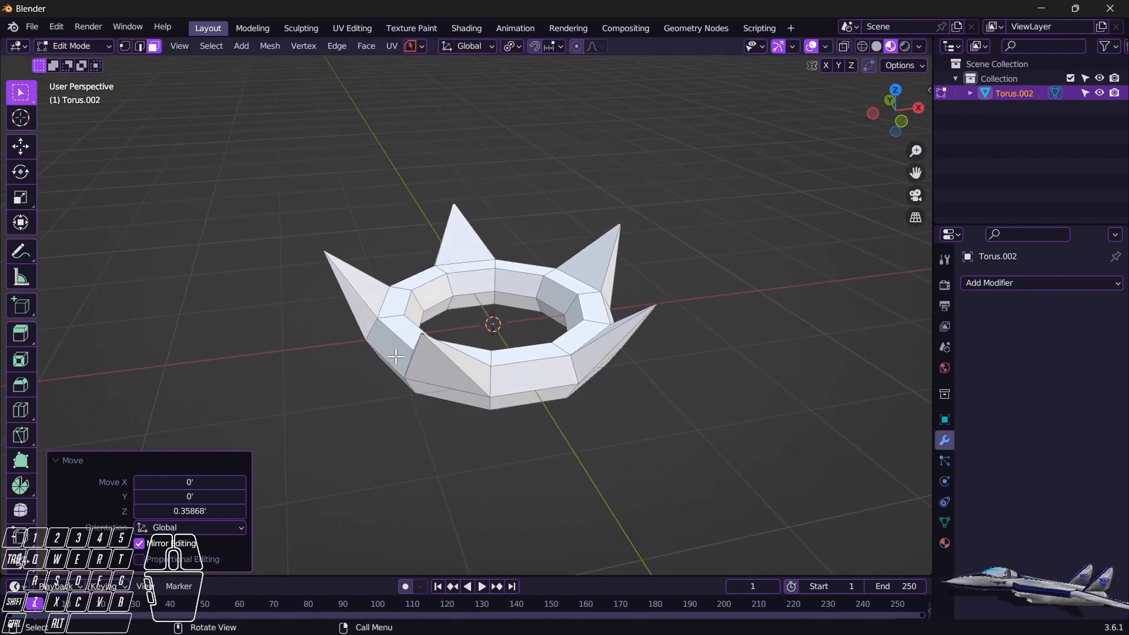
Return to Object Mode and add a cylinder mesh at the center of the spiked ring.
click(105, 51)
click(103, 52)
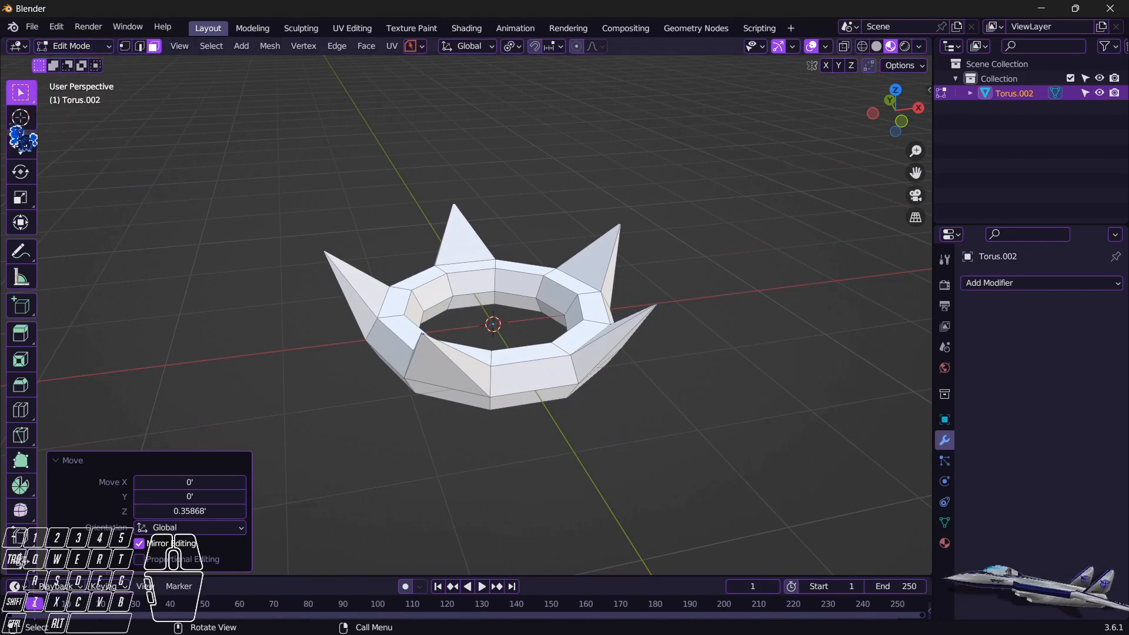
click(105, 49)
click(100, 62)
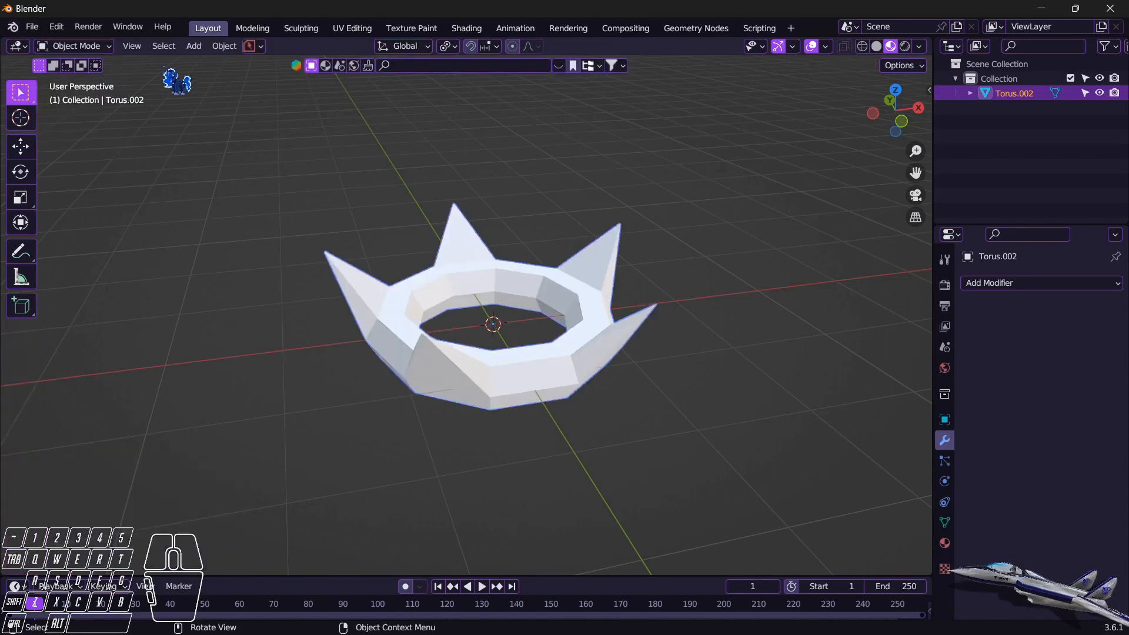
click(194, 46)
mouse_move(212, 63)
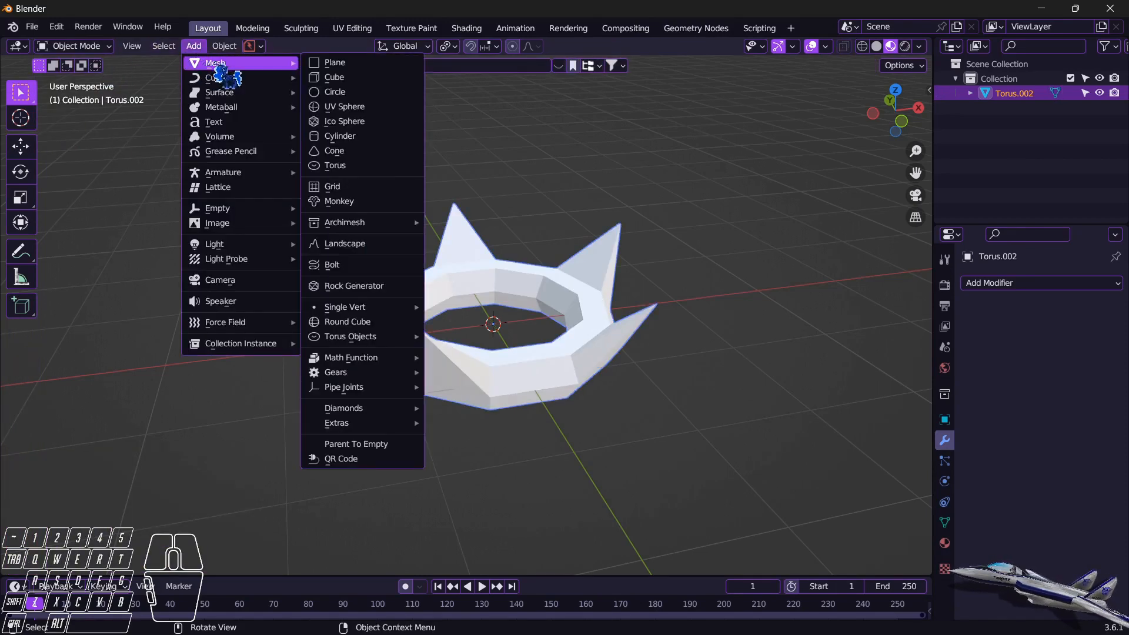
click(364, 136)
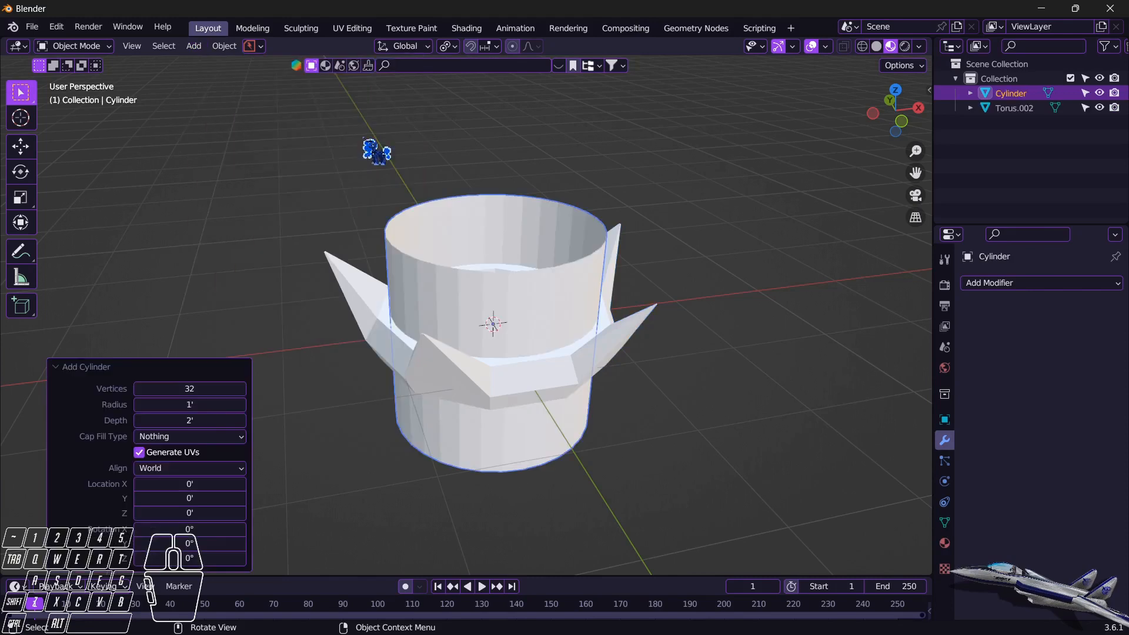
Set the new cylinder's cap fill type to Triangle Fan and its vertices to 8.
click(211, 436)
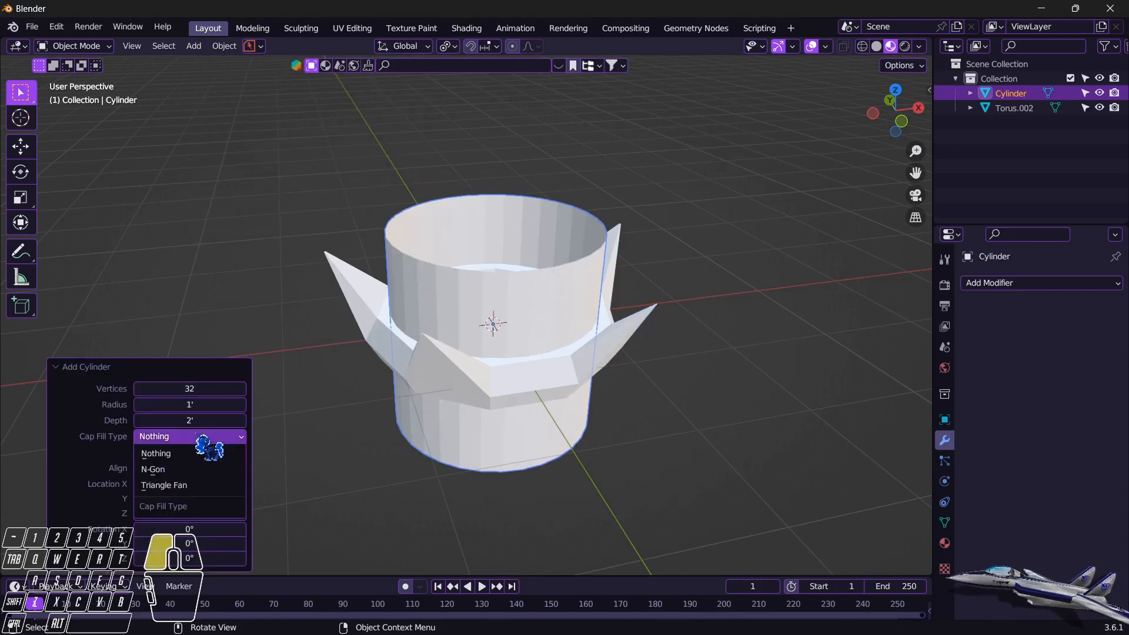
click(215, 469)
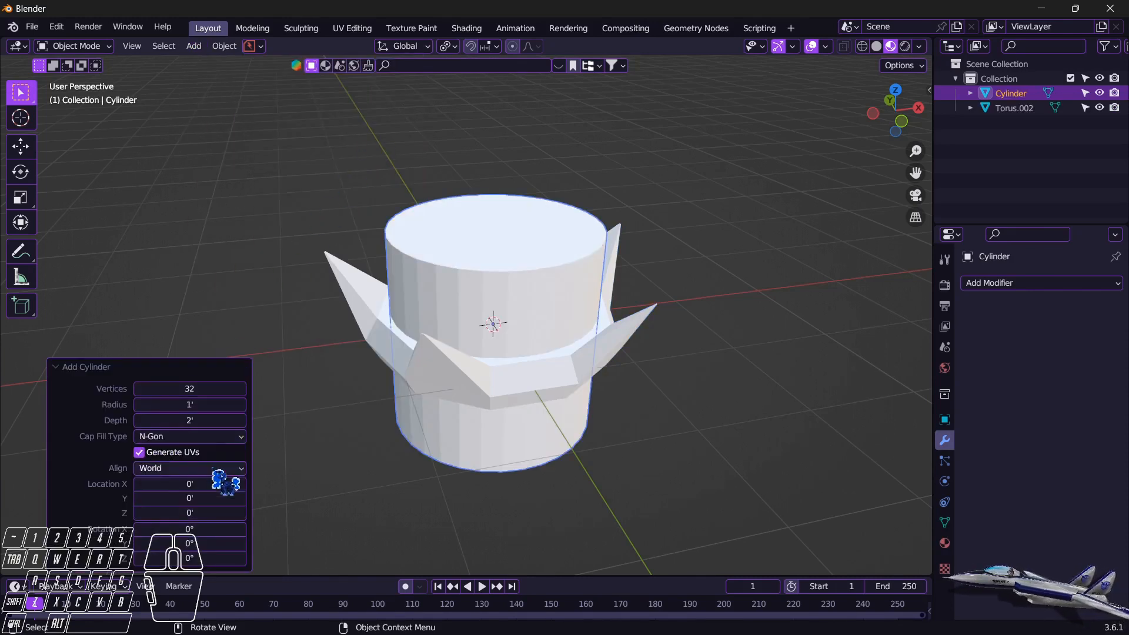
click(194, 437)
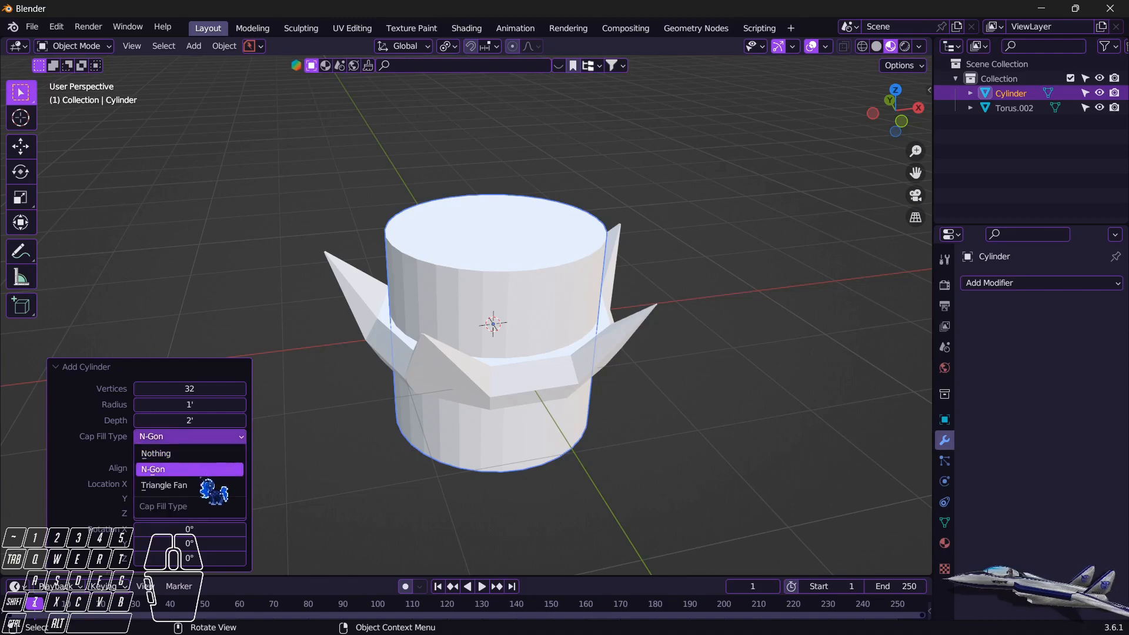
click(200, 485)
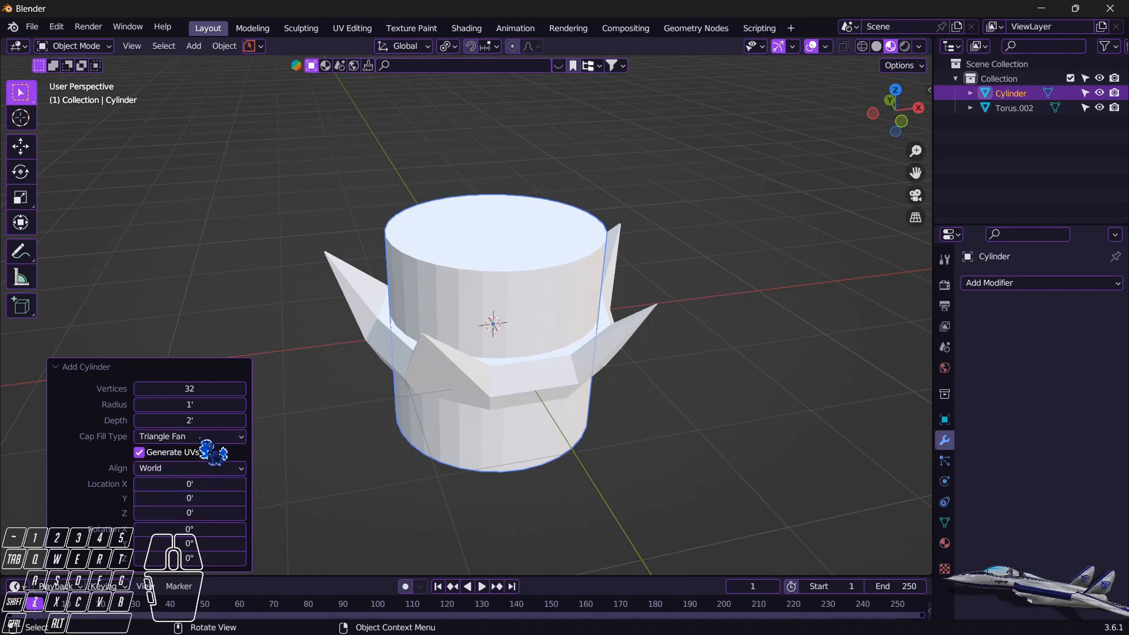
click(190, 389)
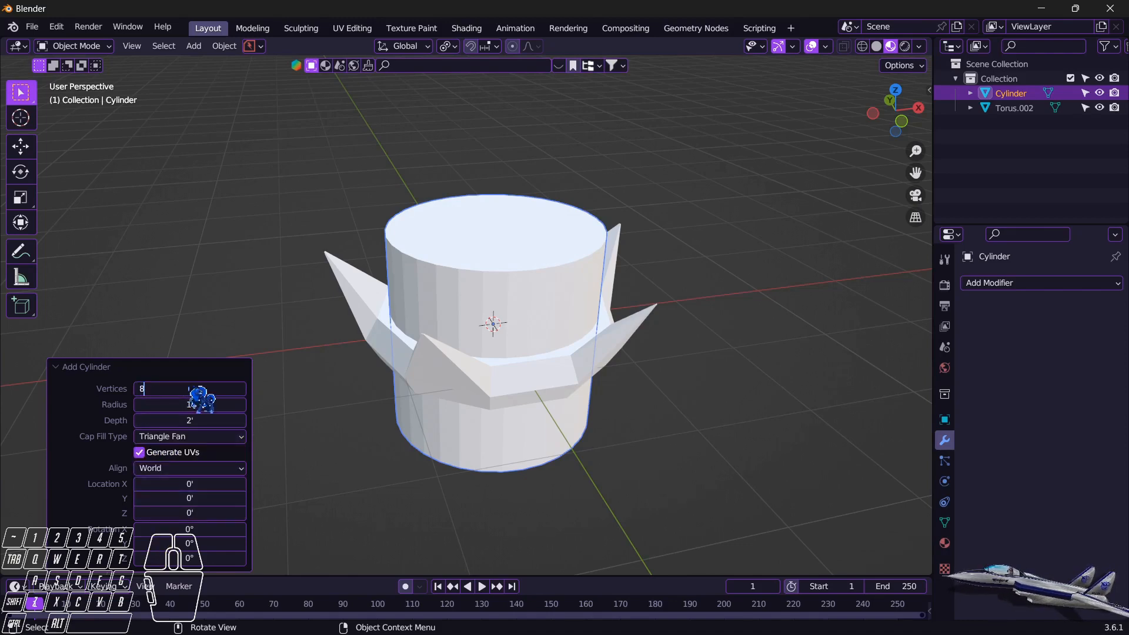
text(8)
key(Return)
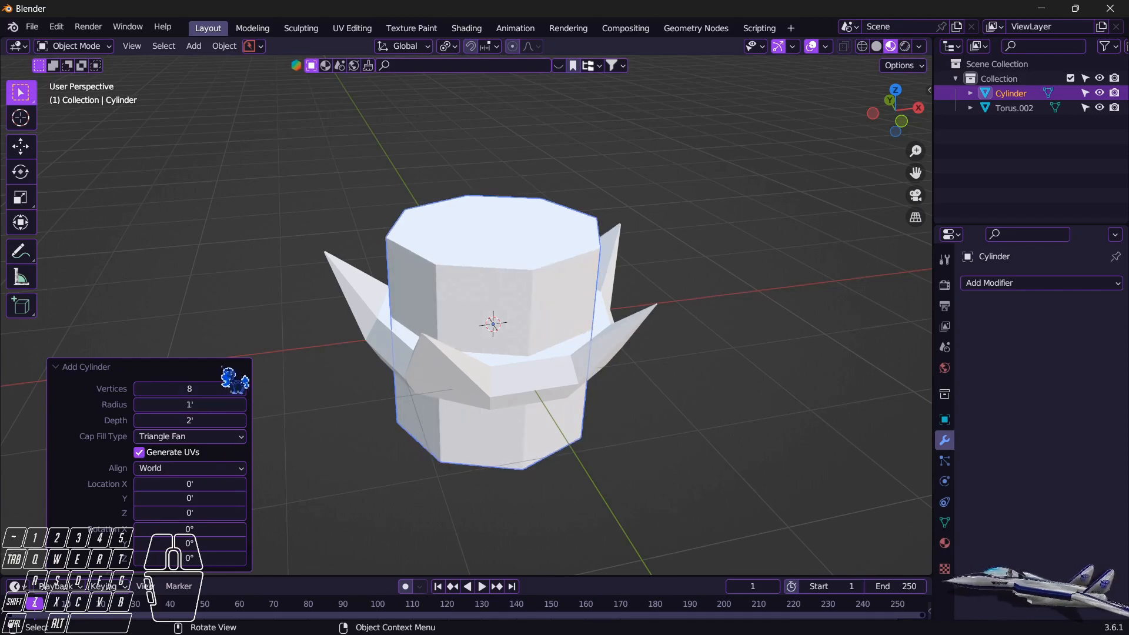
Enter Edit Mode on the cylinder and raise its top cap's center vertex about 0.9' along the global Z axis.
click(227, 302)
click(500, 276)
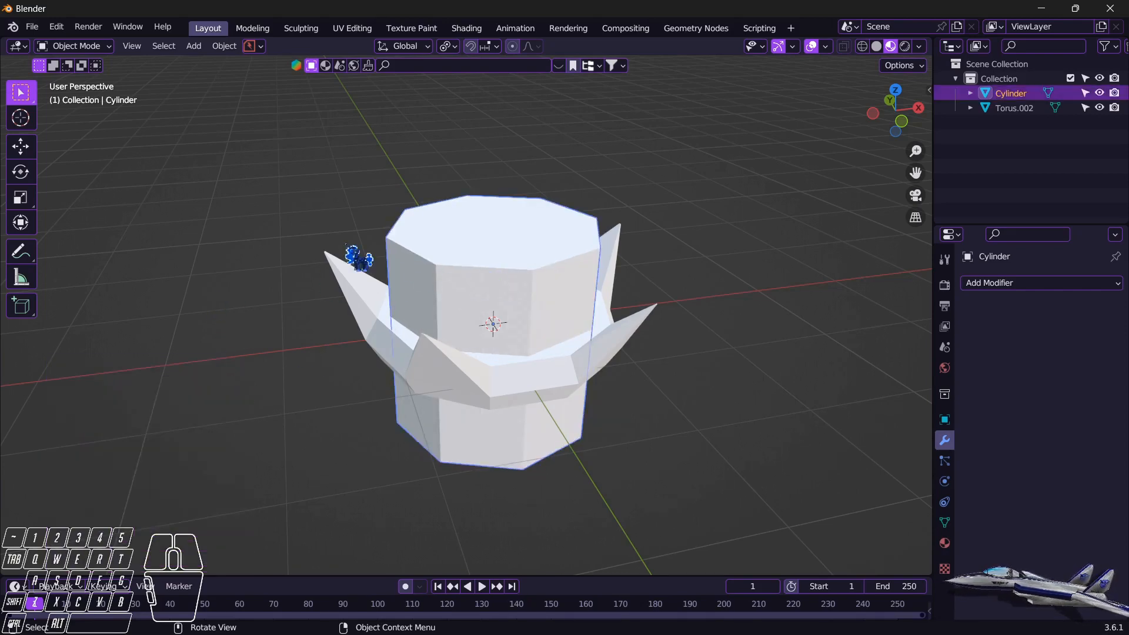
click(65, 46)
click(74, 77)
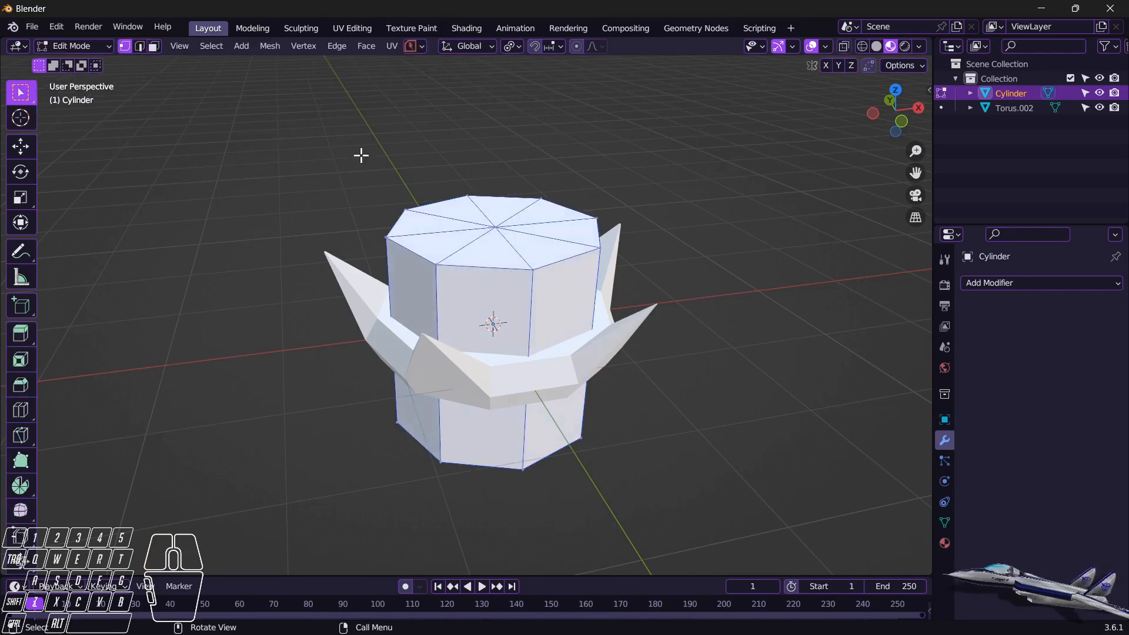
key(alt+a)
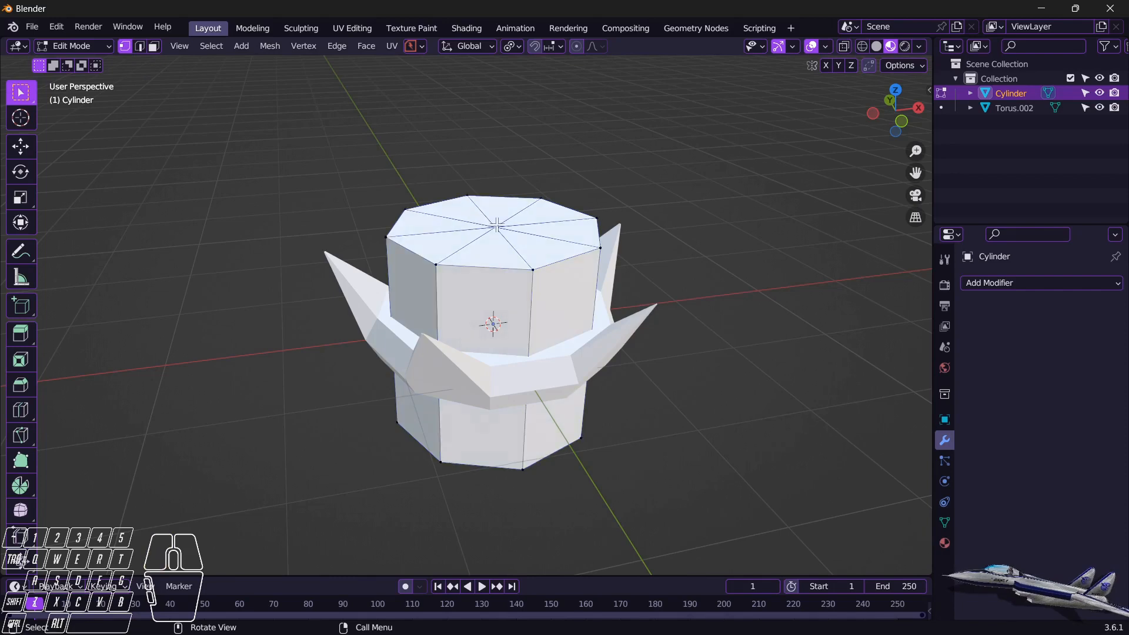
click(497, 226)
key(g)
key(z)
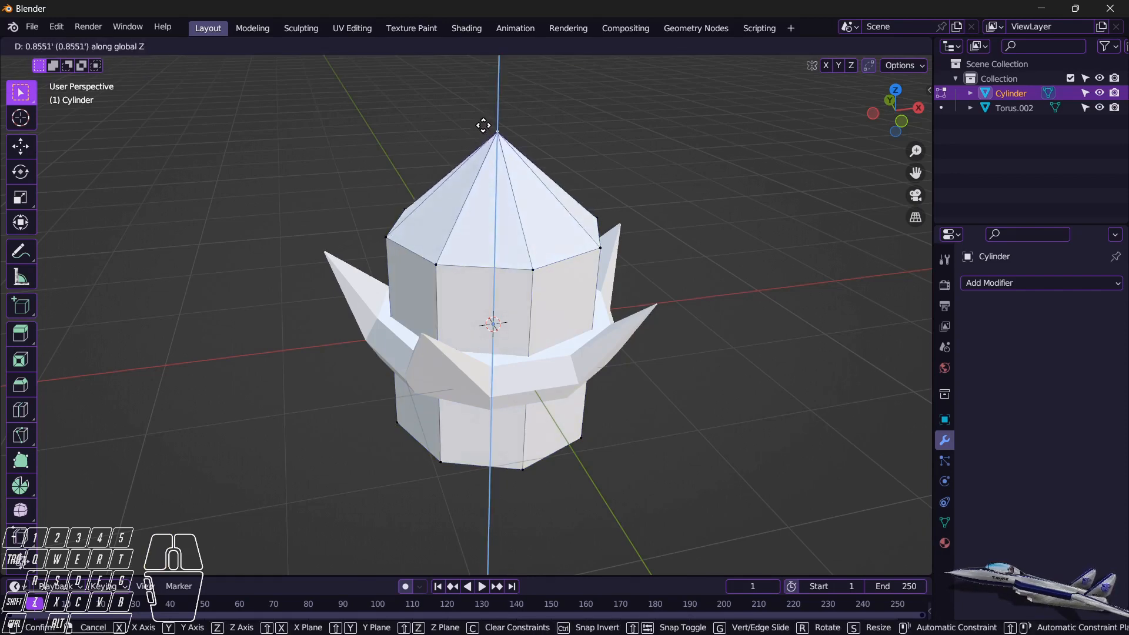
click(481, 121)
Pull the bottom cap's center vertex about 0.93' downward along the global Z axis.
middle_drag(454, 369, 519, 329)
click(499, 398)
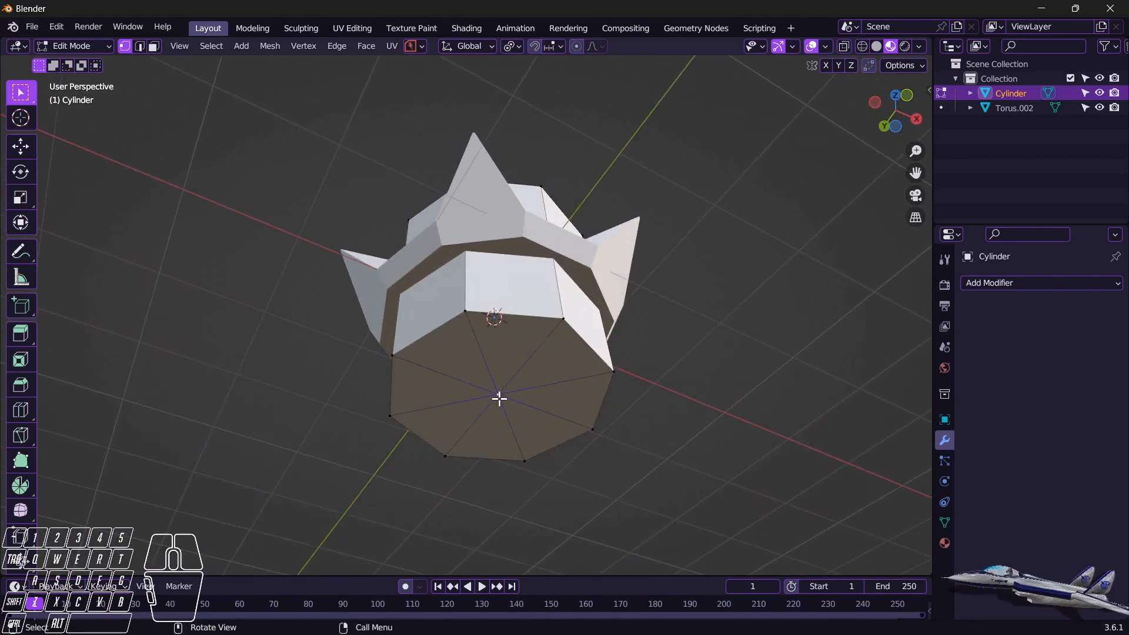
key(z)
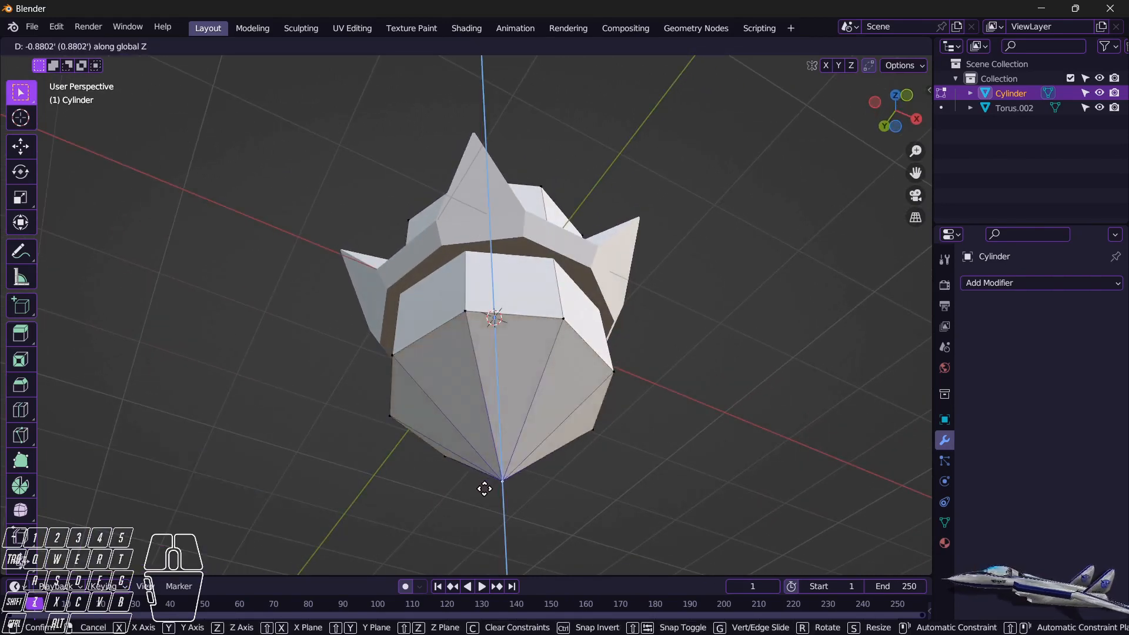
click(484, 467)
middle_drag(485, 468, 464, 529)
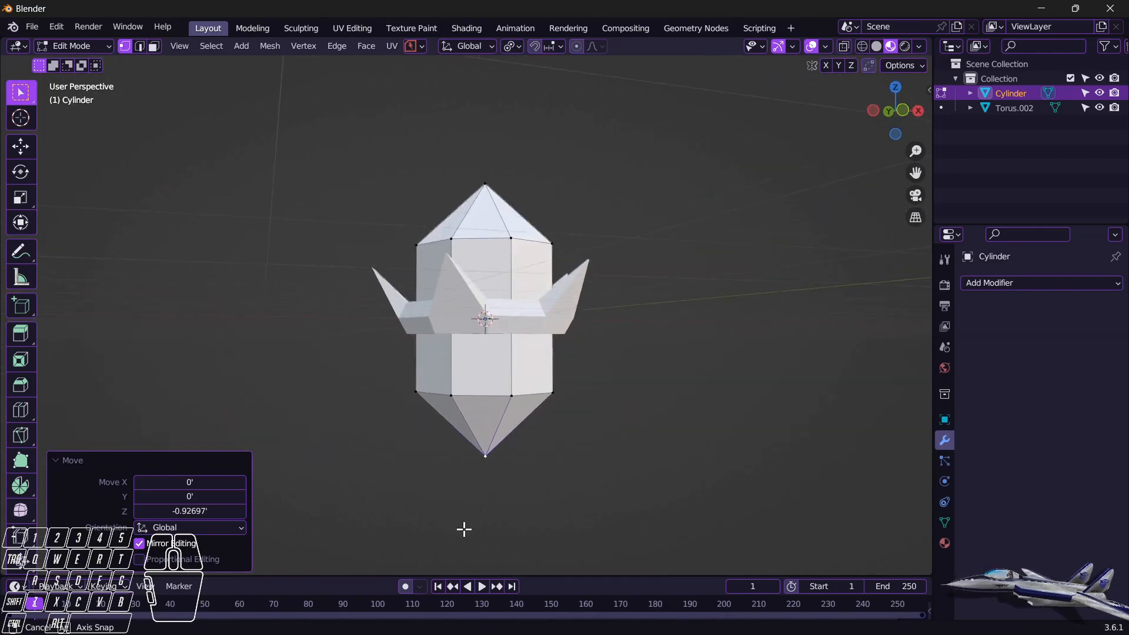
Return to Object Mode and raise the whole pointed cylinder about 0.82' along the global Z axis.
click(74, 45)
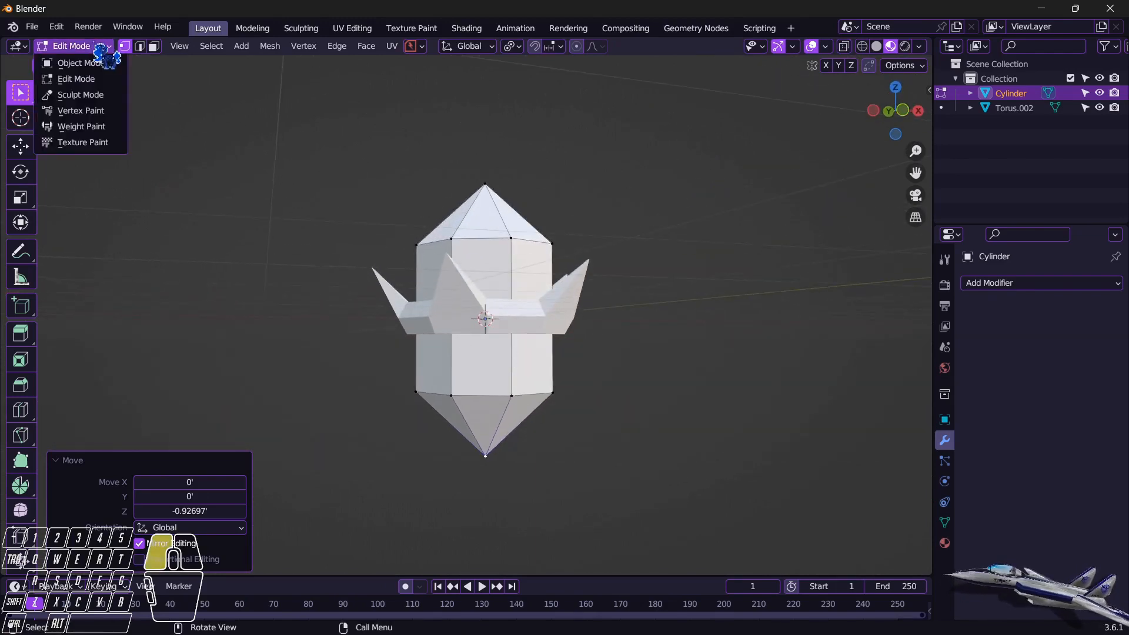
click(74, 61)
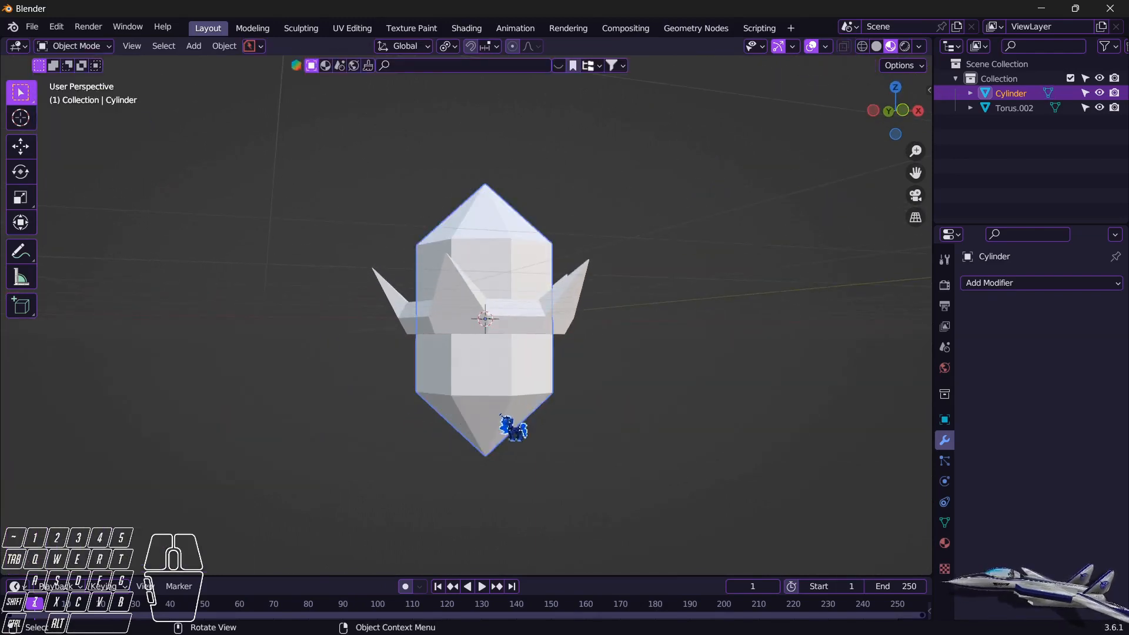
key(g)
key(z)
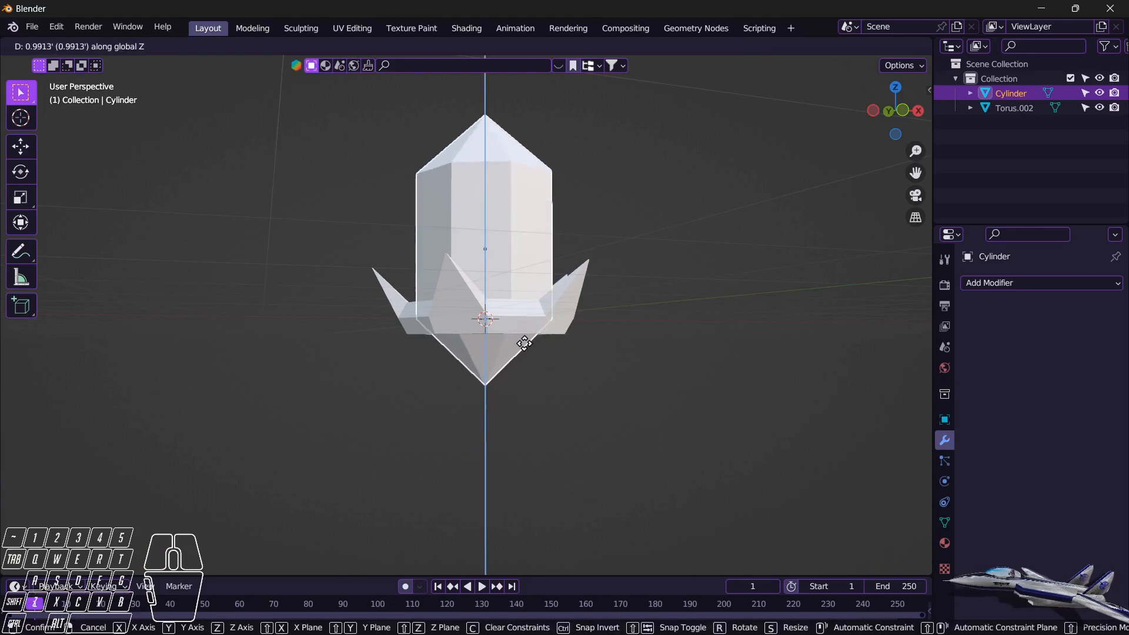
click(529, 356)
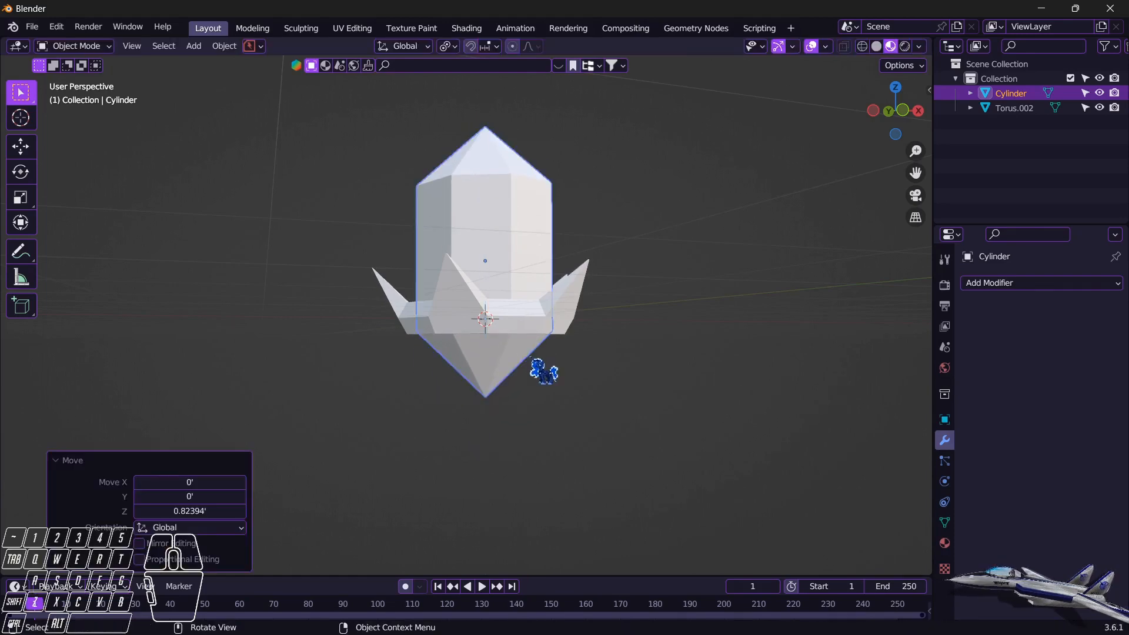
middle_drag(542, 370, 535, 435)
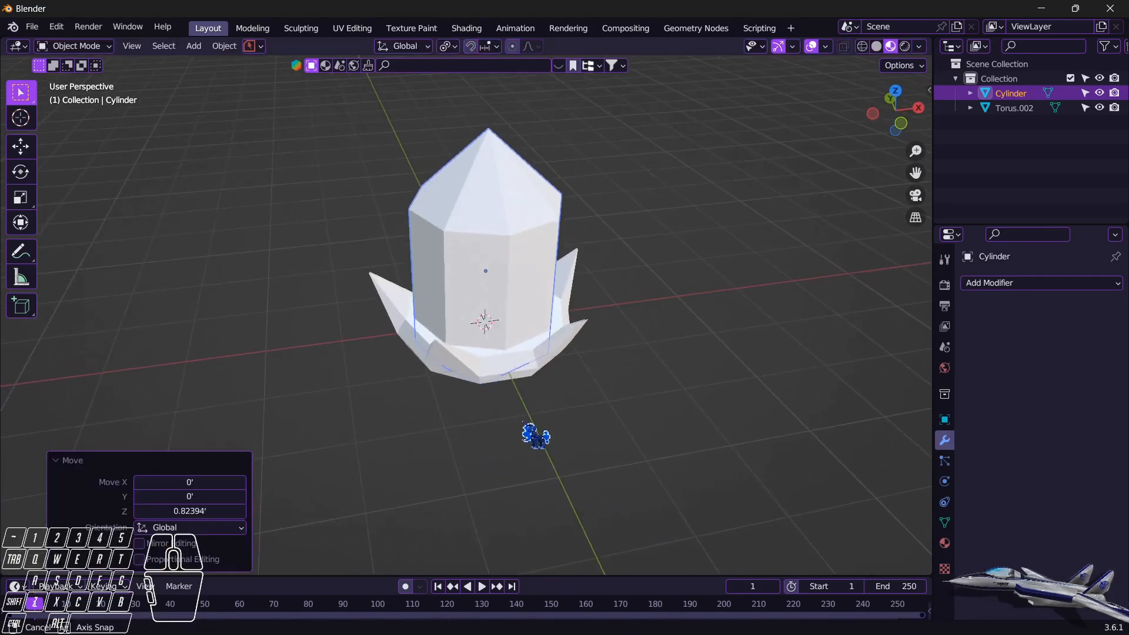
Scale the spiked ring up uniformly by about 1.139 and deselect it.
click(576, 344)
key(s)
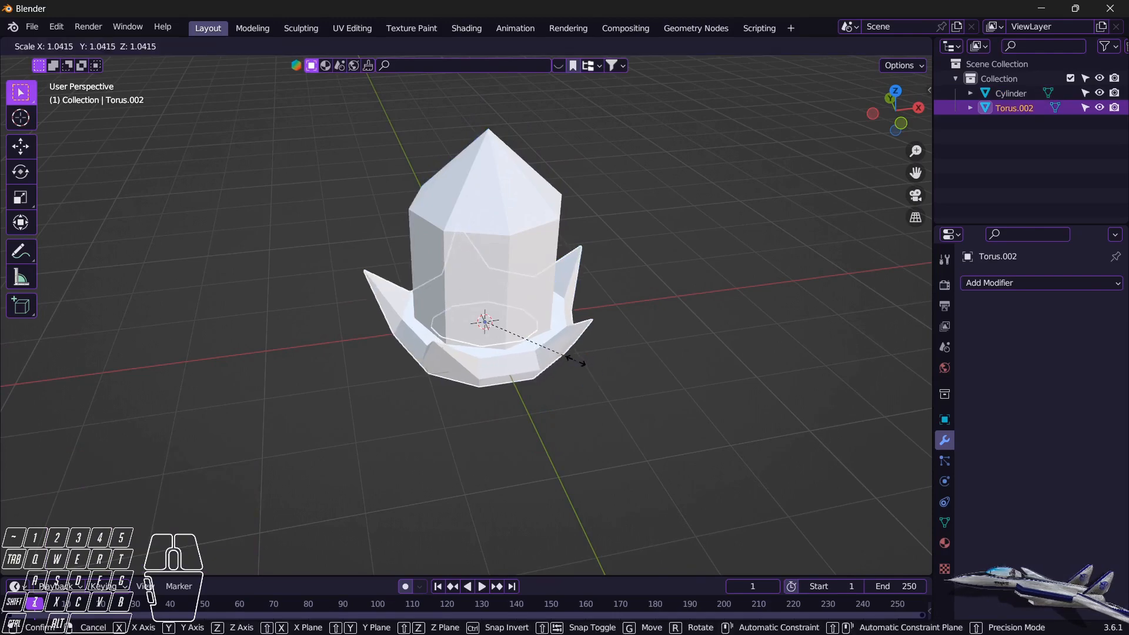
click(598, 378)
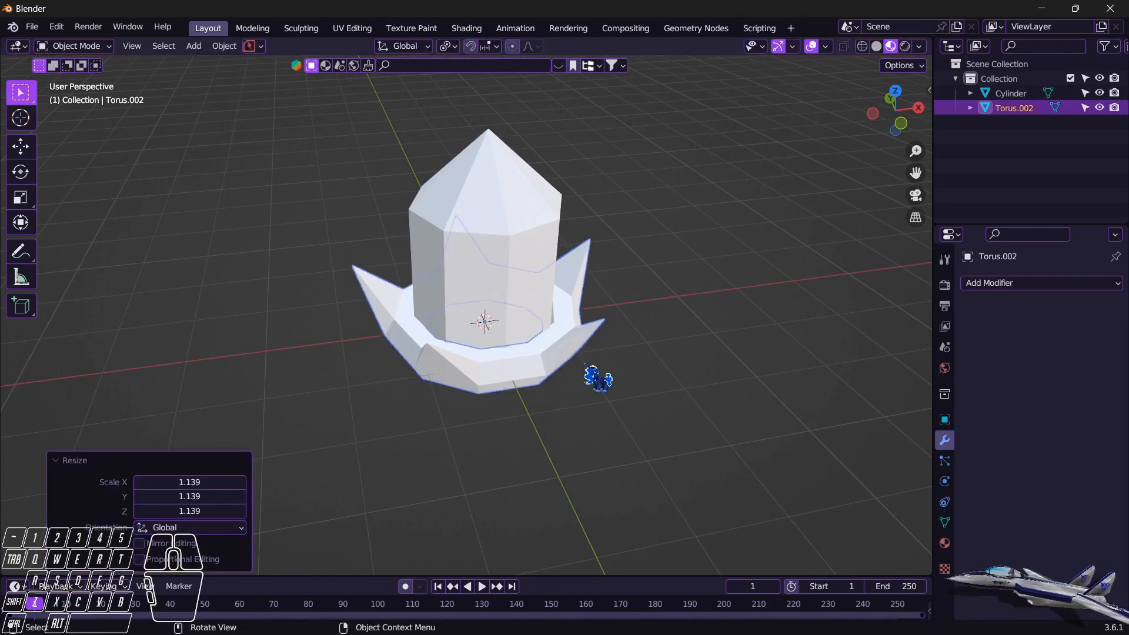
click(671, 436)
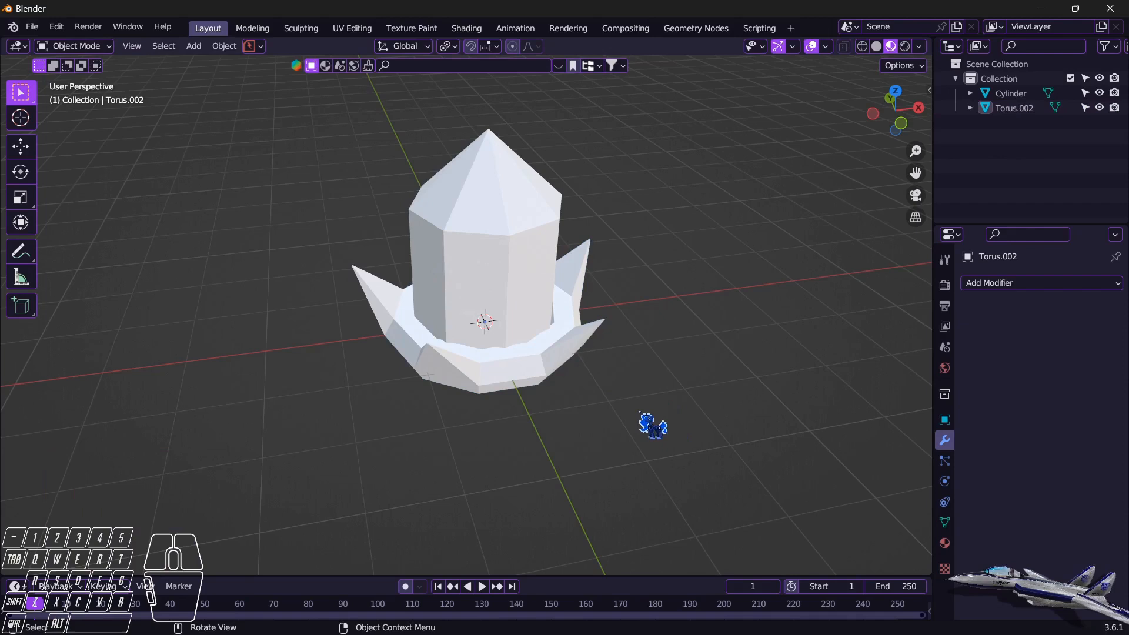
Search the BlenderKit materials for "silver", apply the Silver material to the spiked ring, and show its material properties.
click(553, 358)
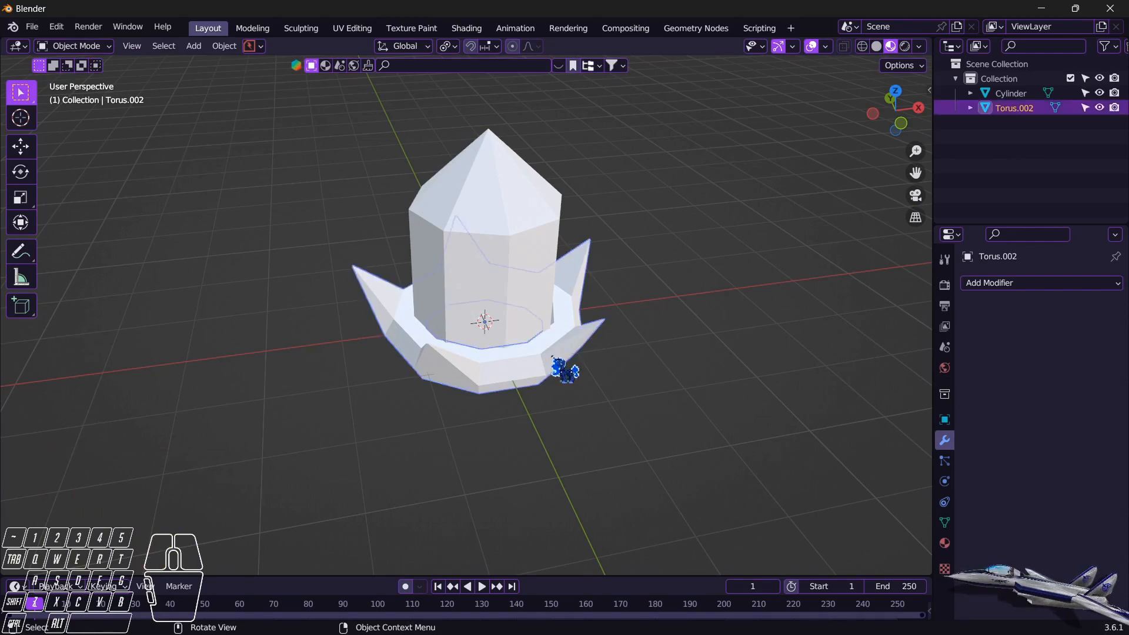
click(324, 63)
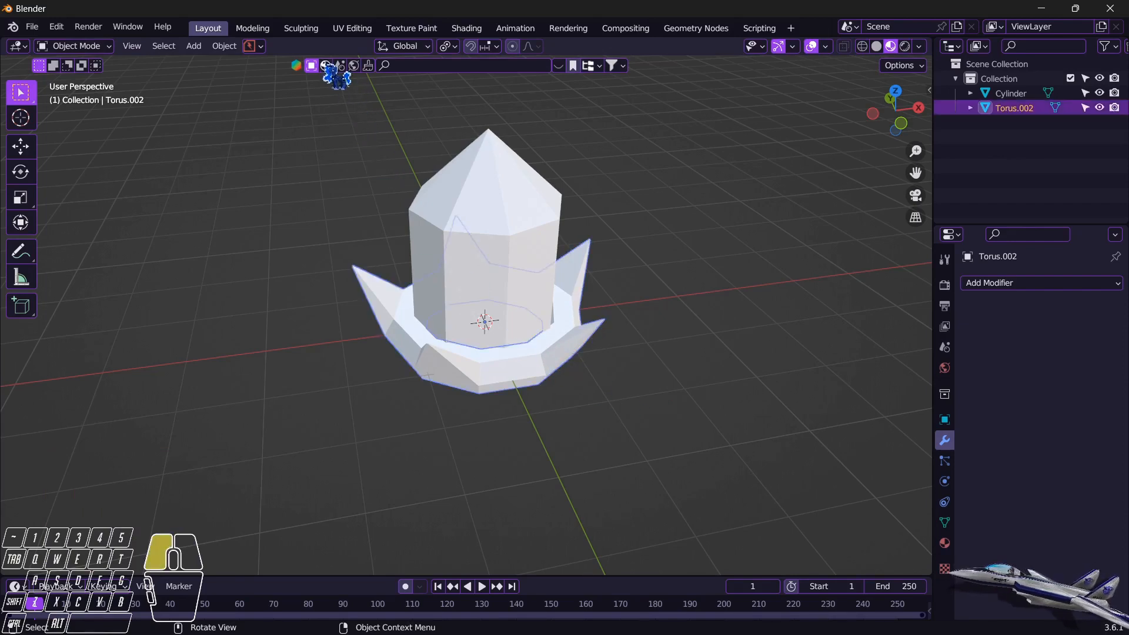
click(411, 68)
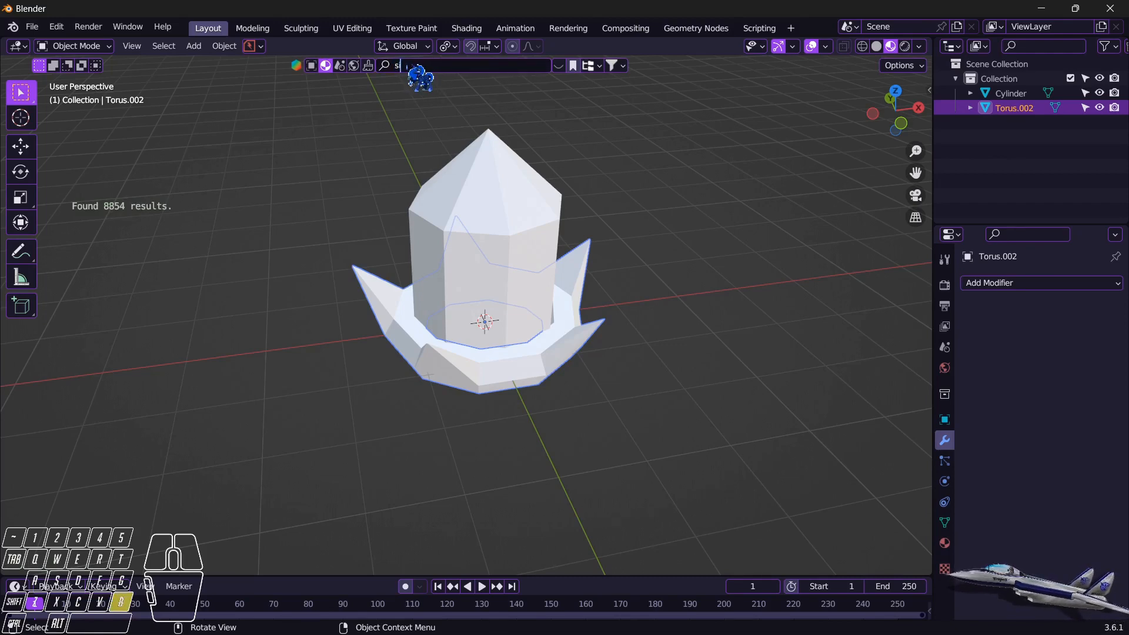
text(silver)
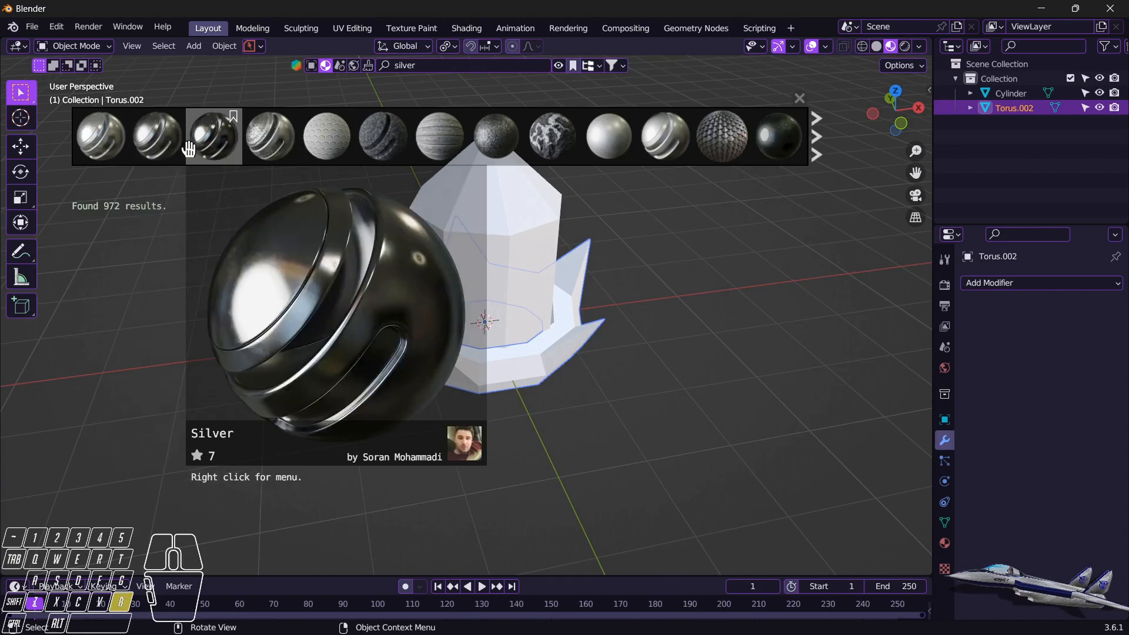
click(188, 148)
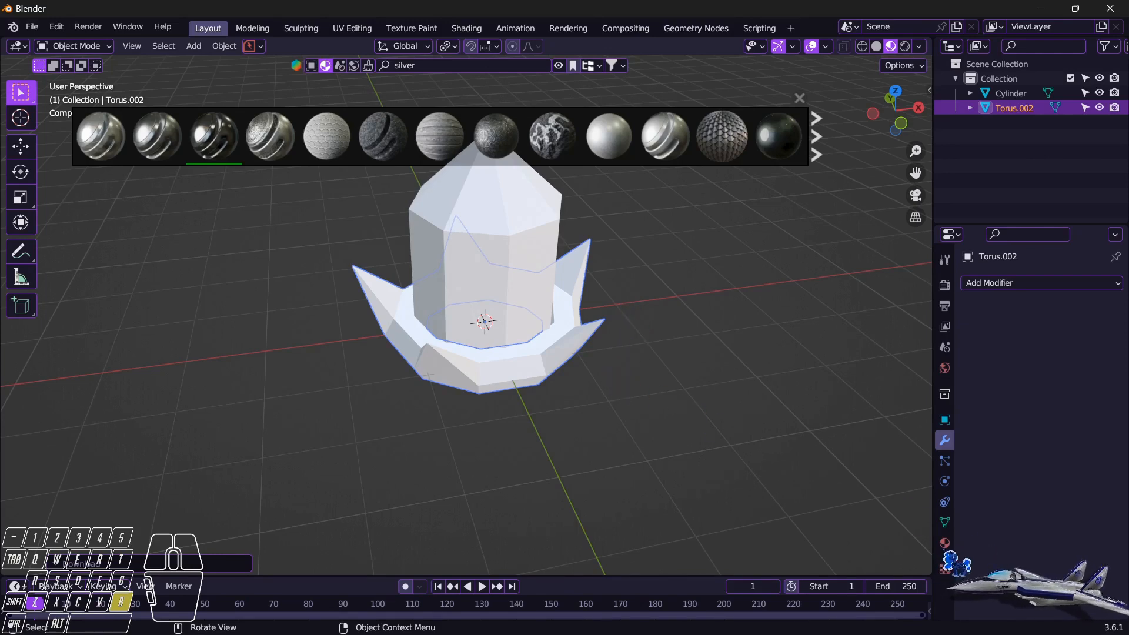
click(944, 543)
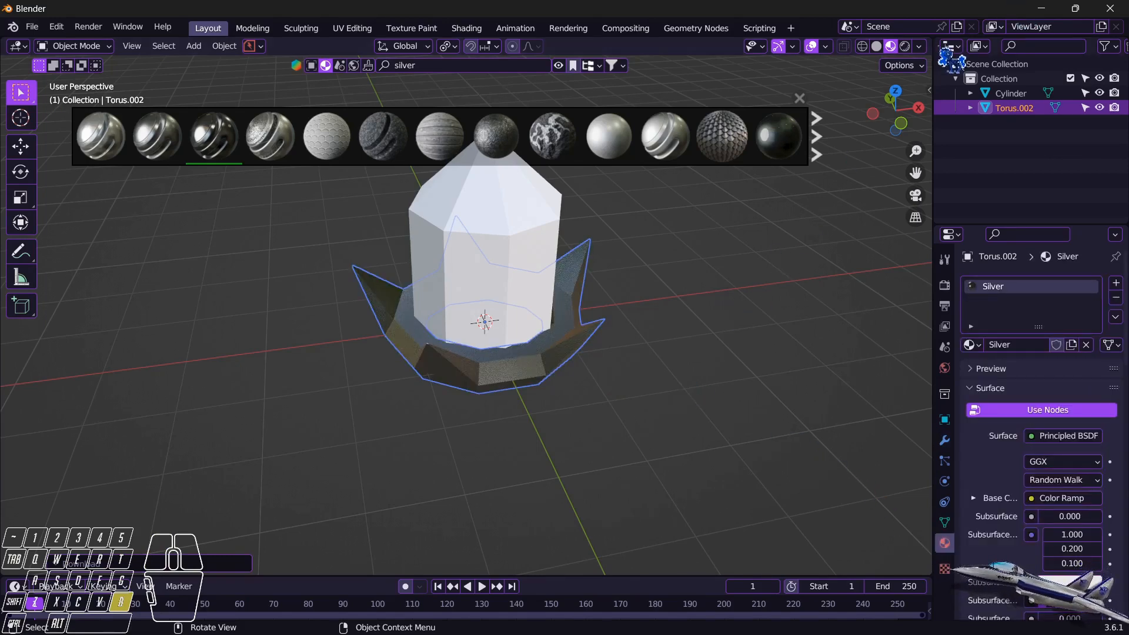
Set the viewport shading light strength to 2.000 and switch its environment lighting to the bright city HDRI.
click(919, 47)
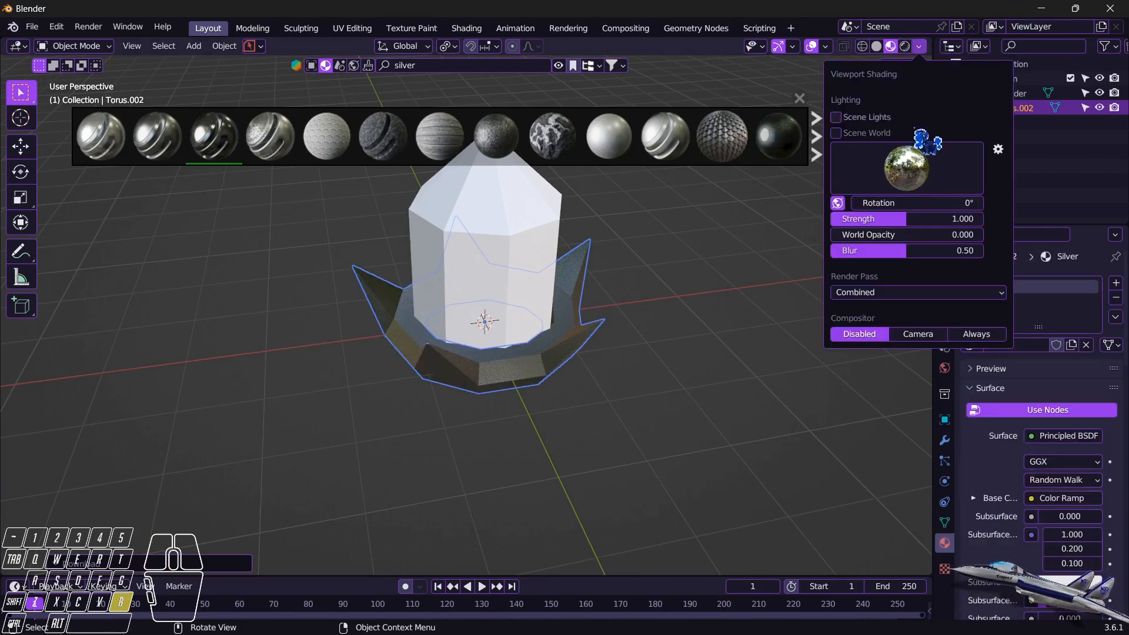
drag(900, 217, 988, 219)
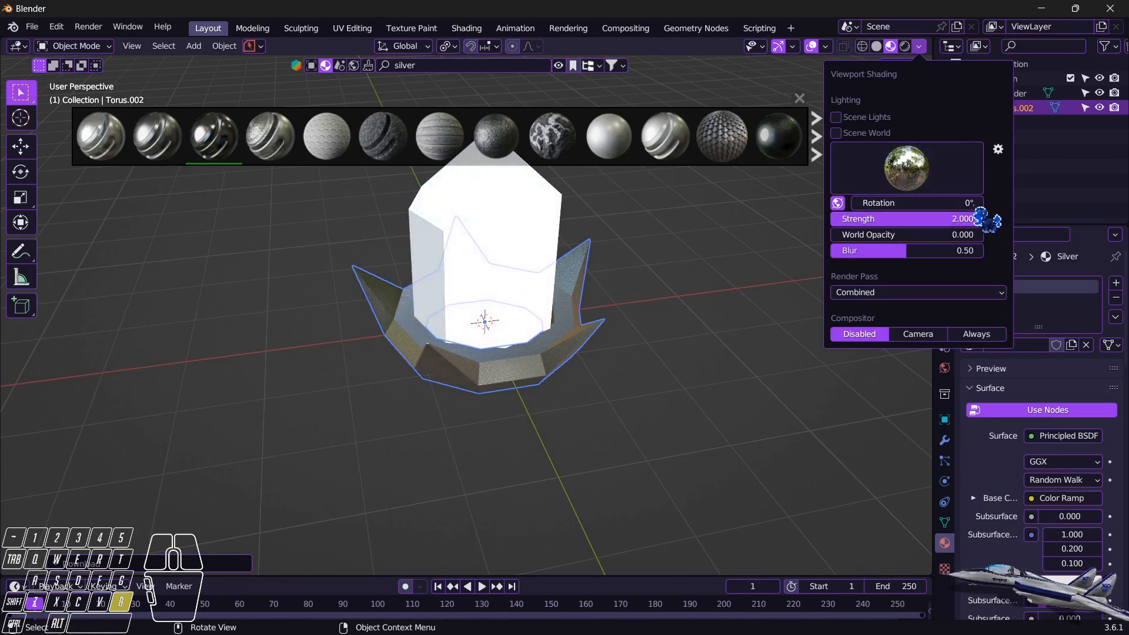
click(915, 177)
click(659, 226)
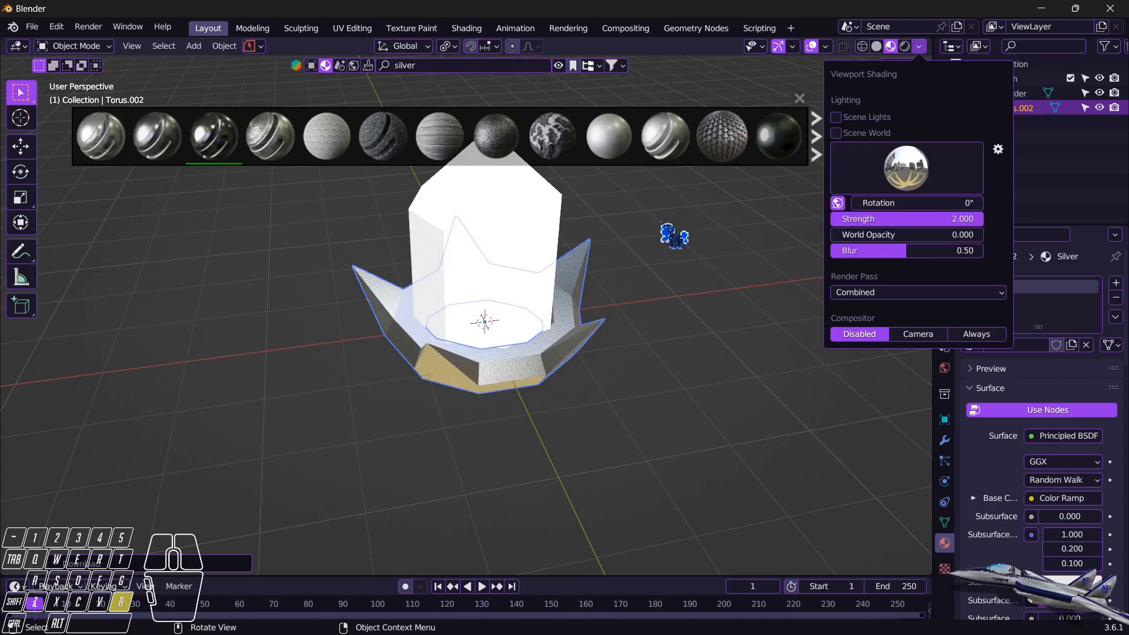
mouse_move(676, 406)
middle_down()
mouse_move(612, 388)
mouse_move(643, 373)
middle_up()
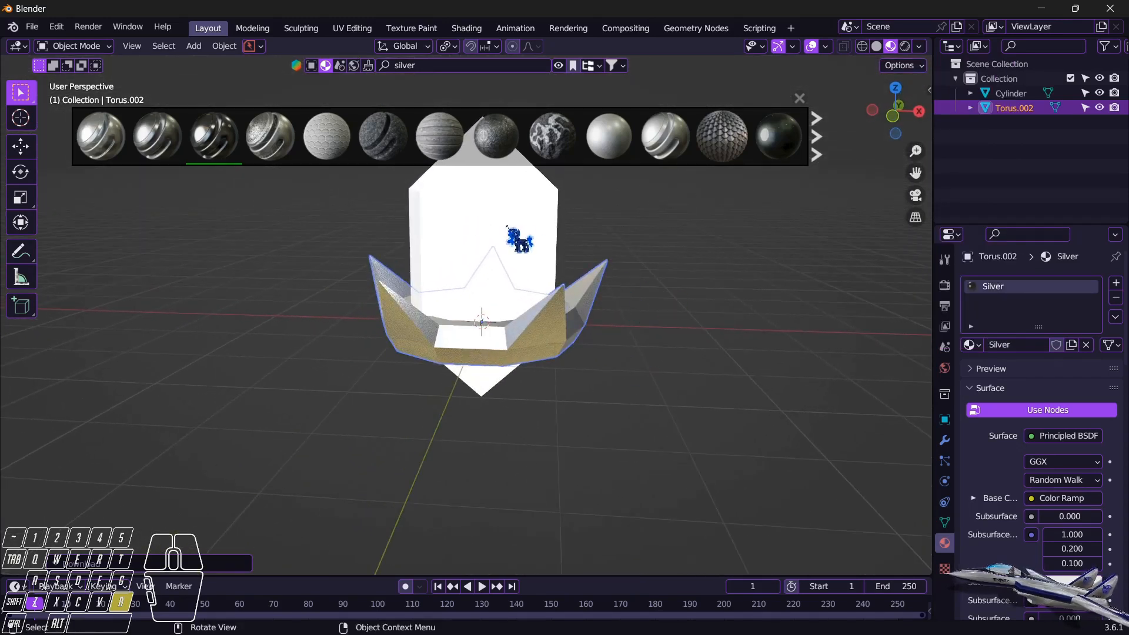
Select the pointed cylinder and search the BlenderKit materials for "gem".
click(508, 228)
click(456, 66)
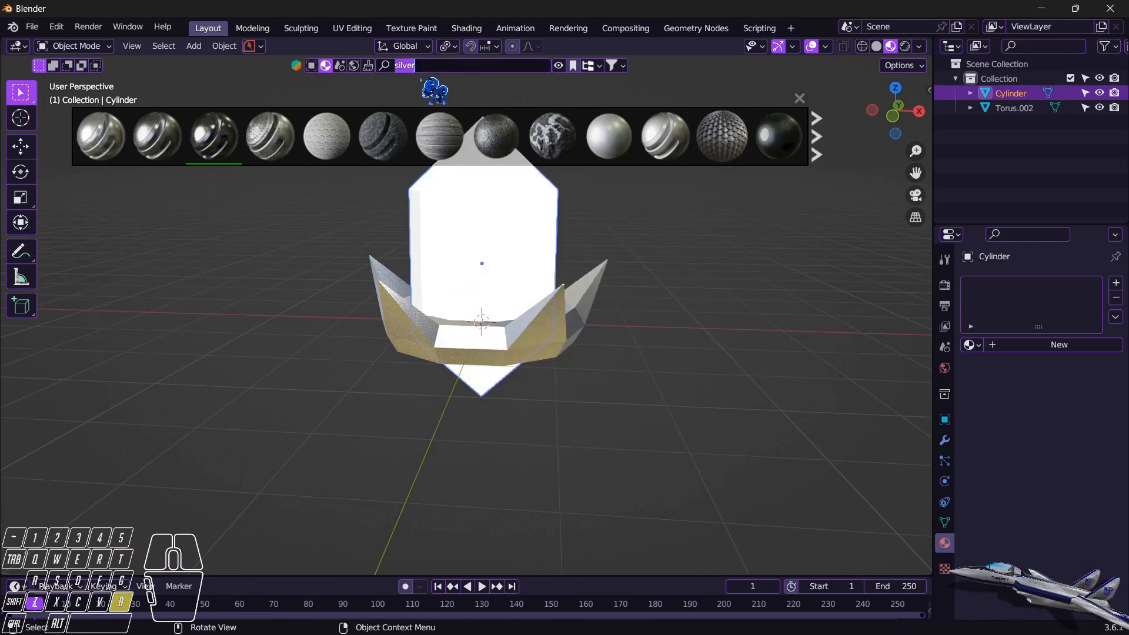
text(gem)
key(Return)
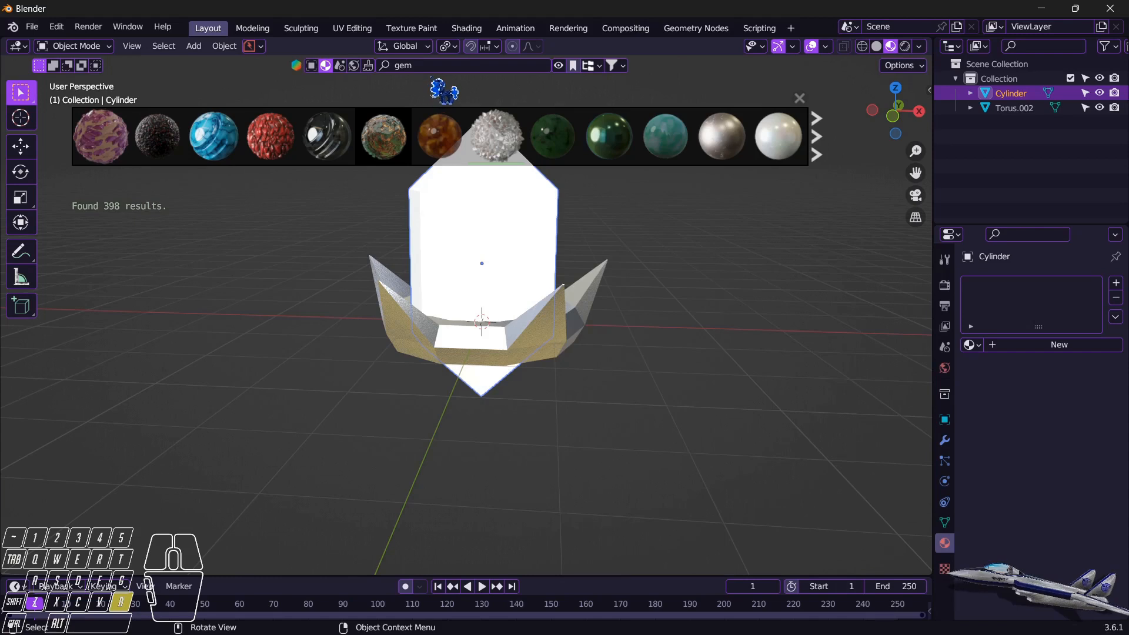
Search the BlenderKit materials for "crystal" and apply Procedural Real Crystals Material to the pointed cylinder.
click(415, 55)
click(432, 66)
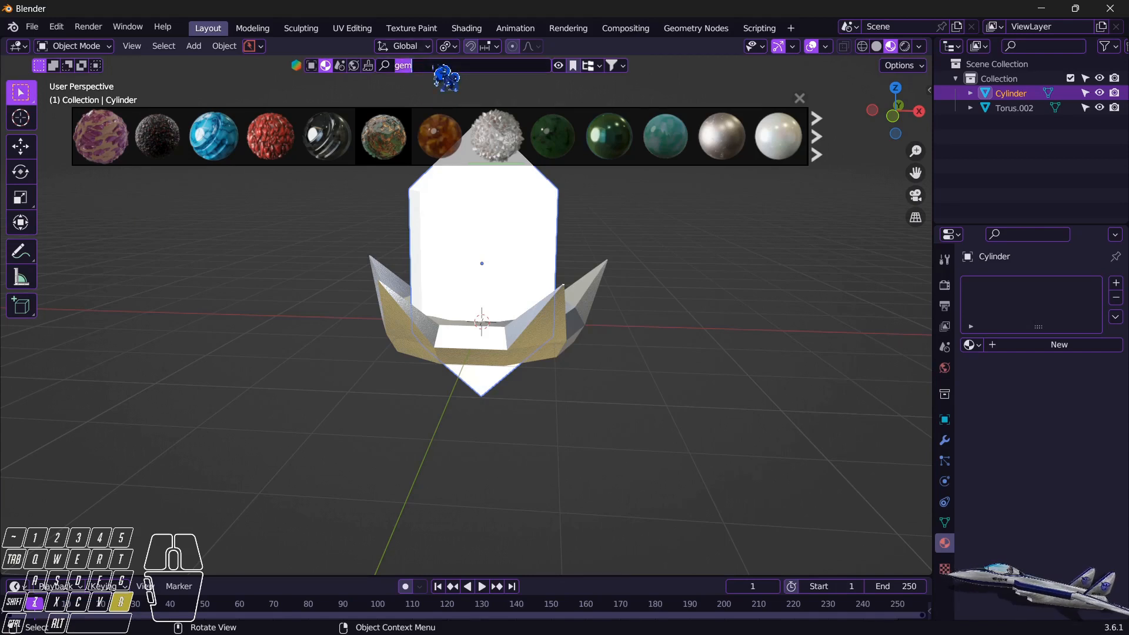
text(c)
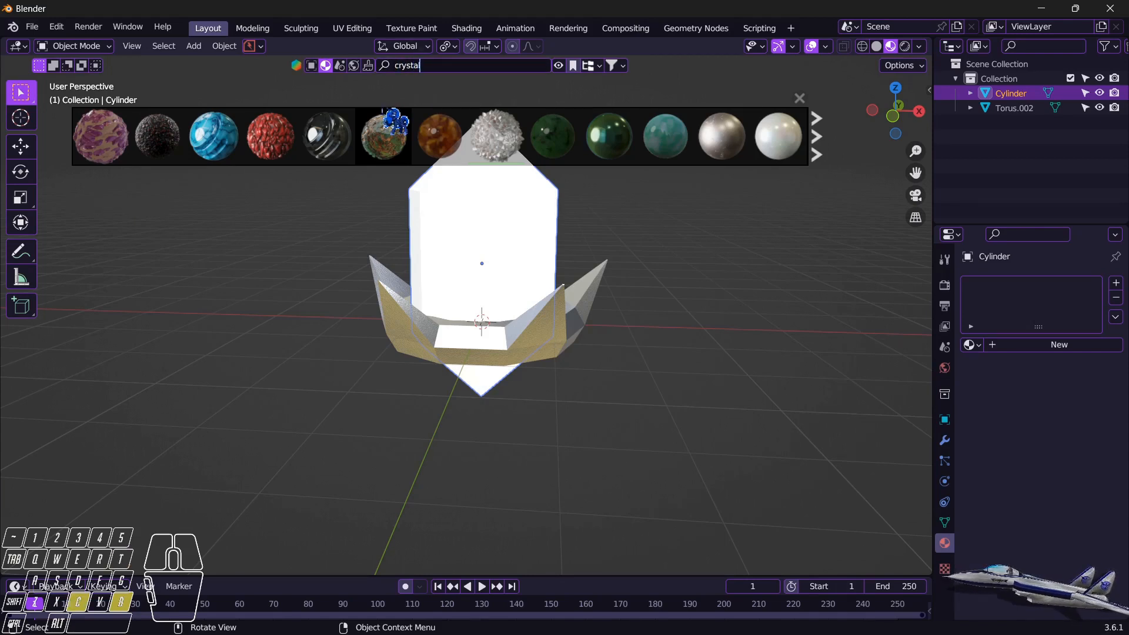
text(rystal)
key(Return)
mouse_move(403, 115)
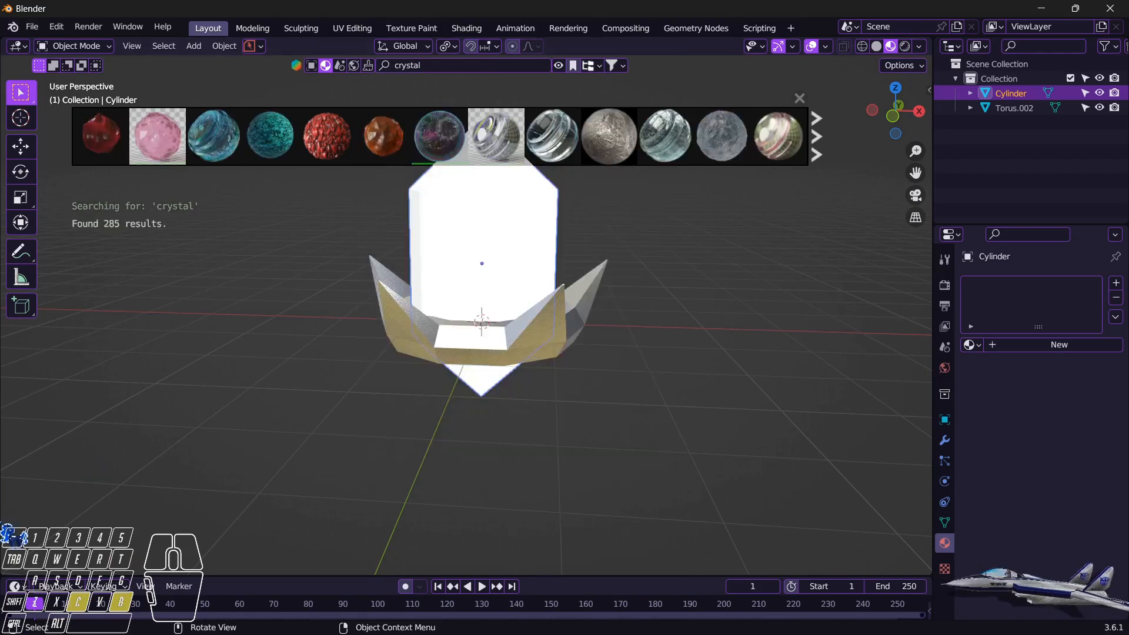
click(817, 136)
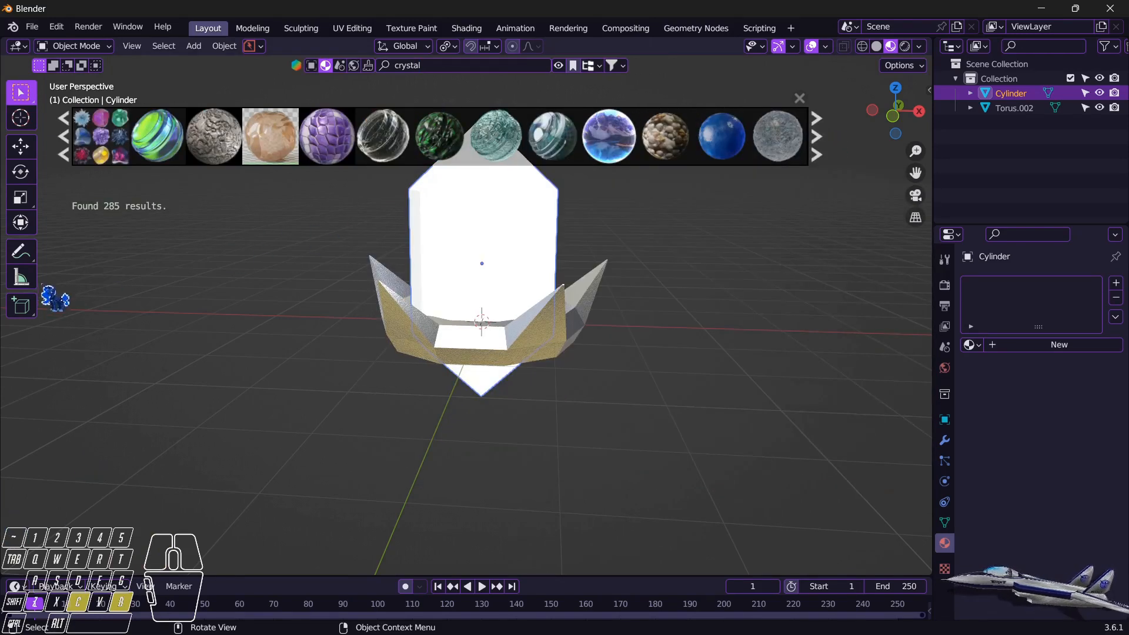
click(105, 140)
drag(106, 140, 482, 258)
drag(121, 143, 34, 603)
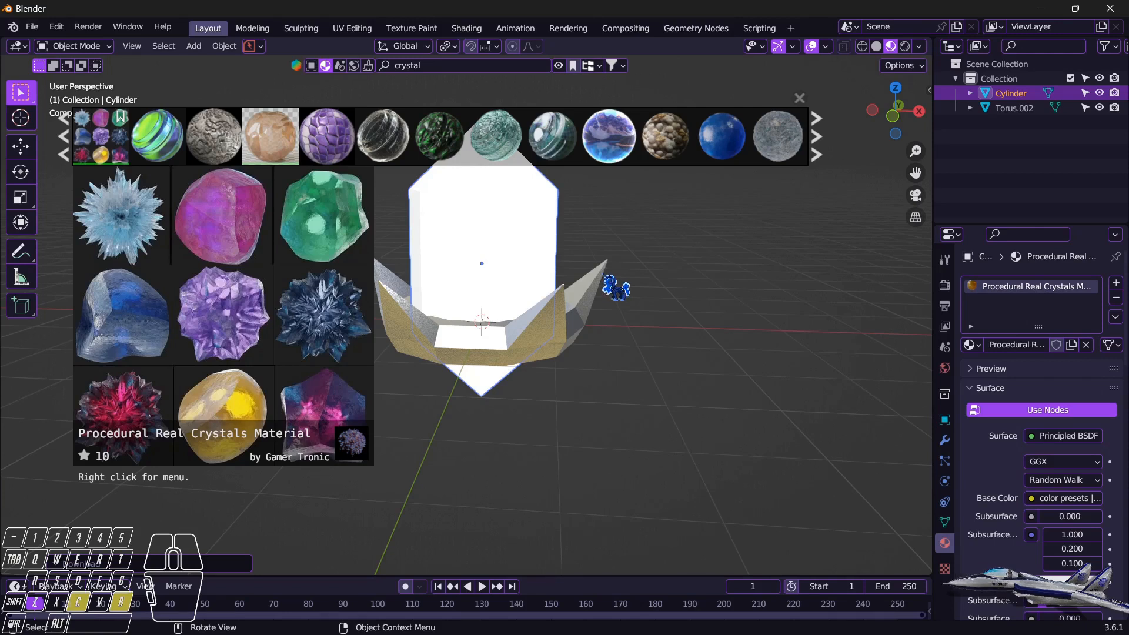
Change the timeline area to the Shader Editor and enlarge it to about half the window height.
click(16, 585)
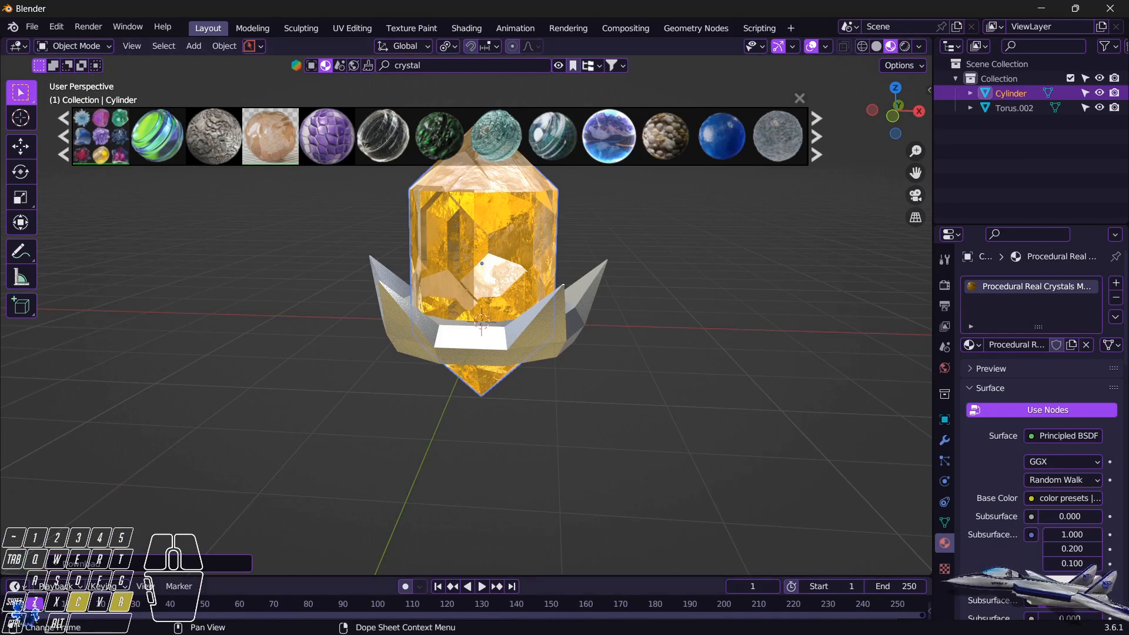
click(16, 586)
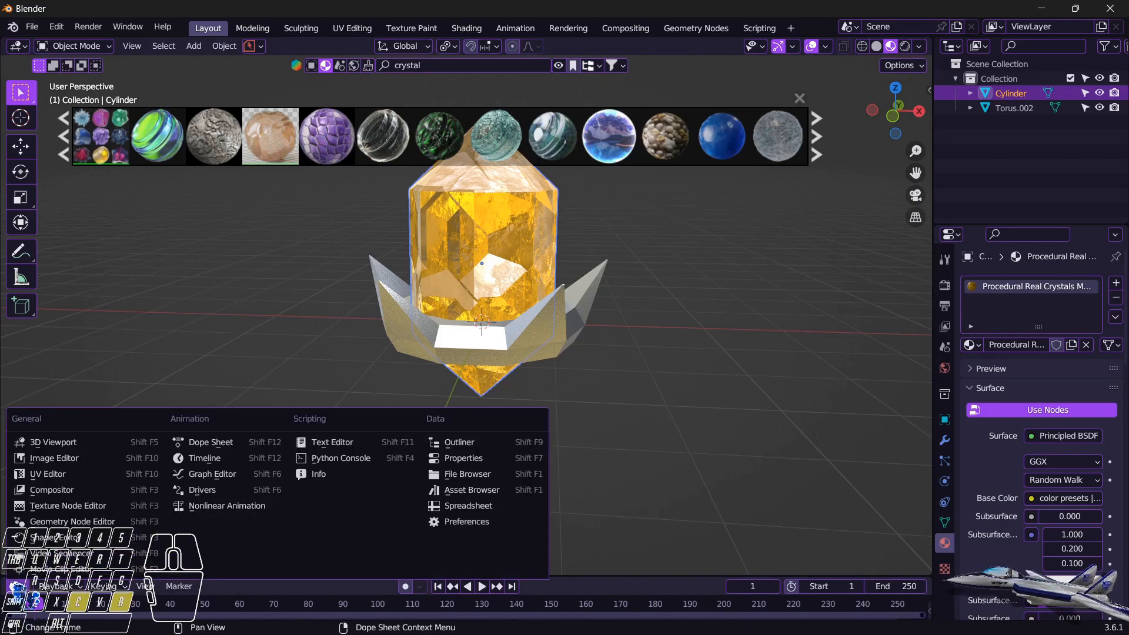
click(47, 540)
drag(290, 579, 362, 307)
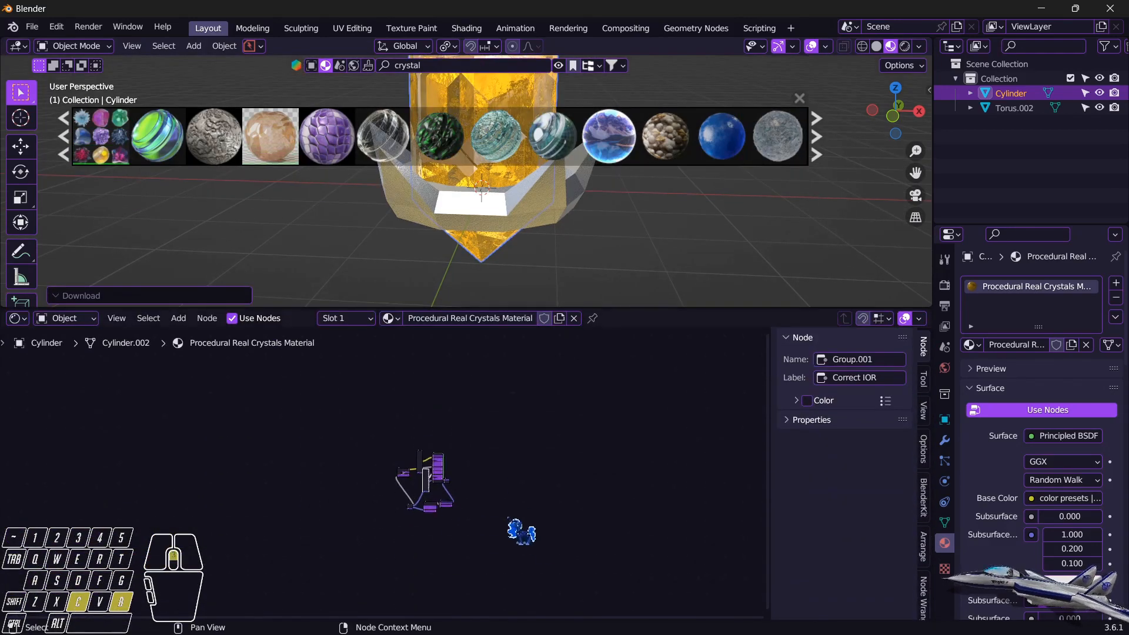
Connect the Saphire output of the color presets node to the Principled BSDF Base Color and close the BlenderKit results.
scroll(516, 528, up, 8)
scroll(517, 529, up, 4)
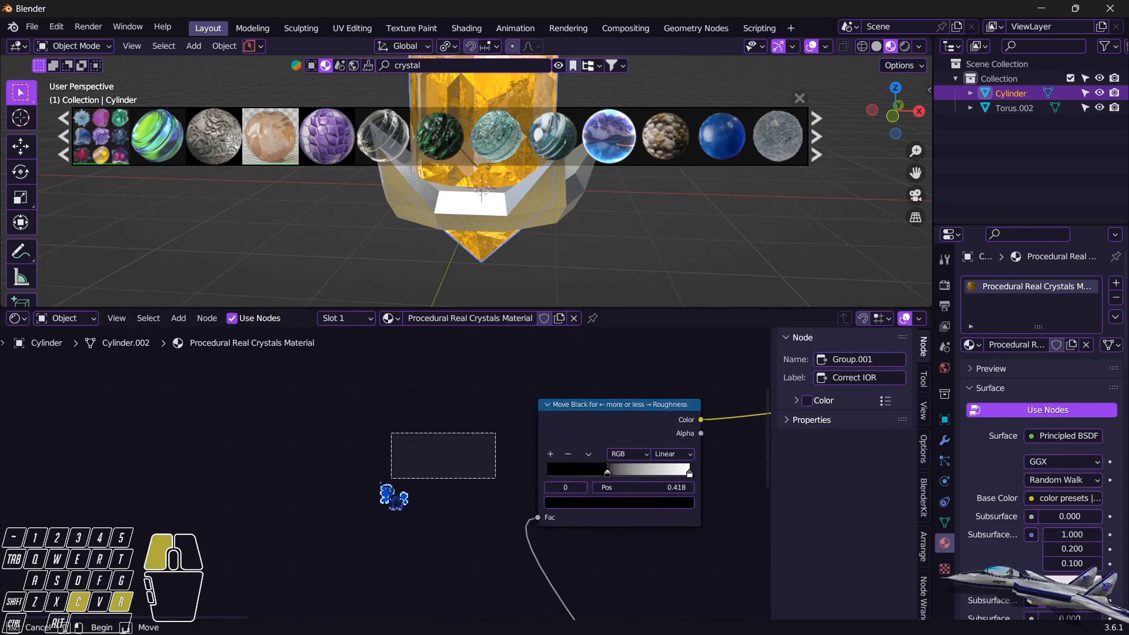
middle_drag(457, 474, 770, 550)
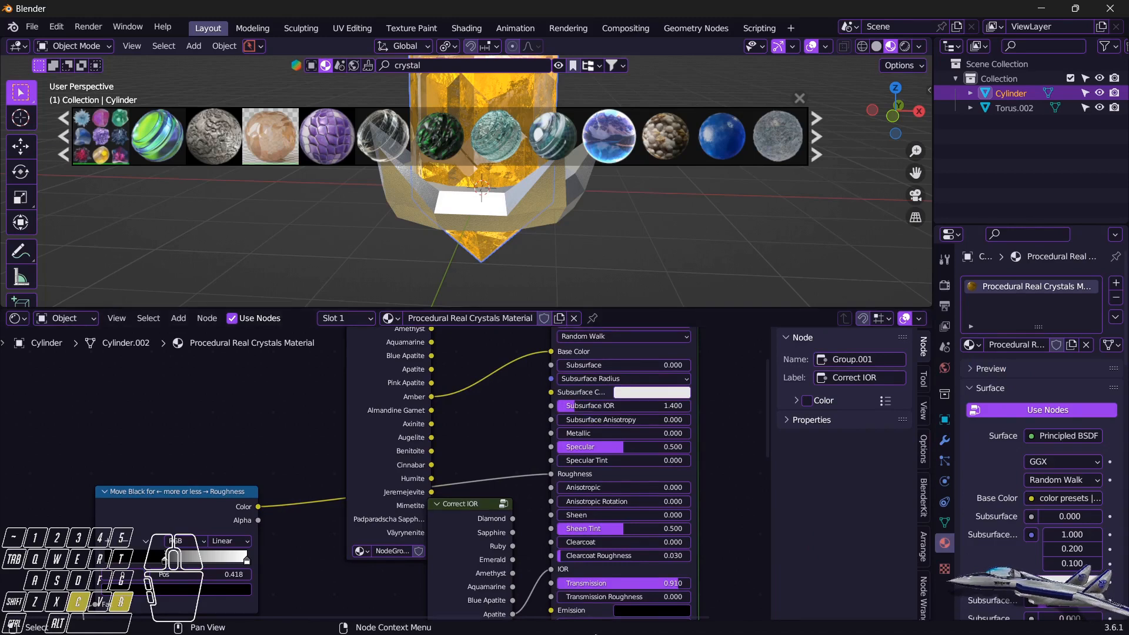
scroll(388, 408, up, 1)
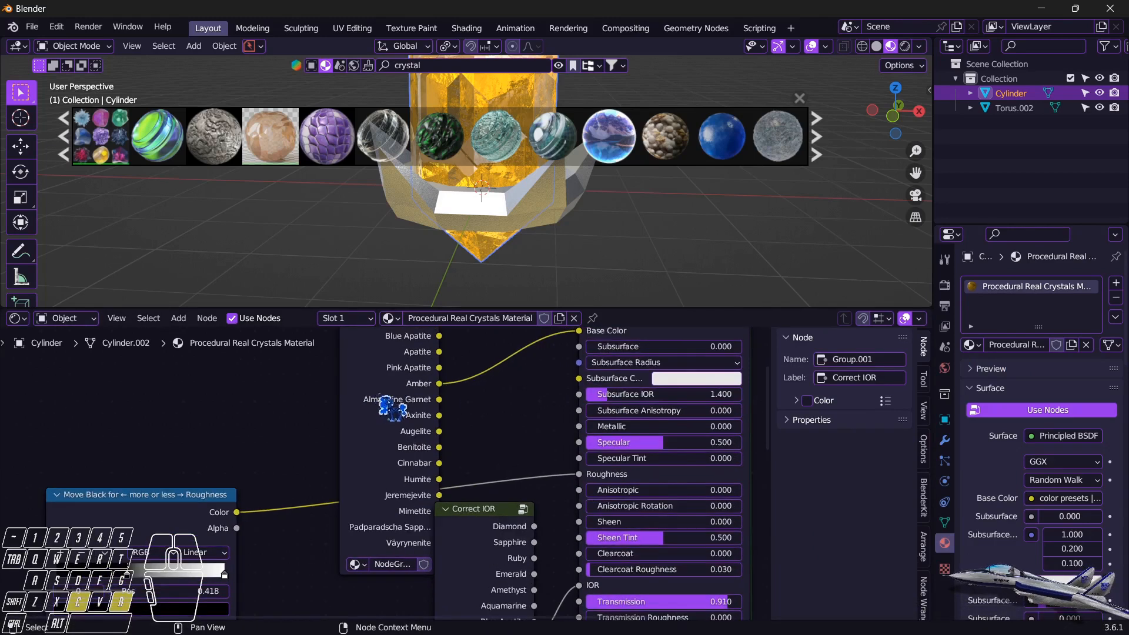
middle_drag(391, 407, 323, 566)
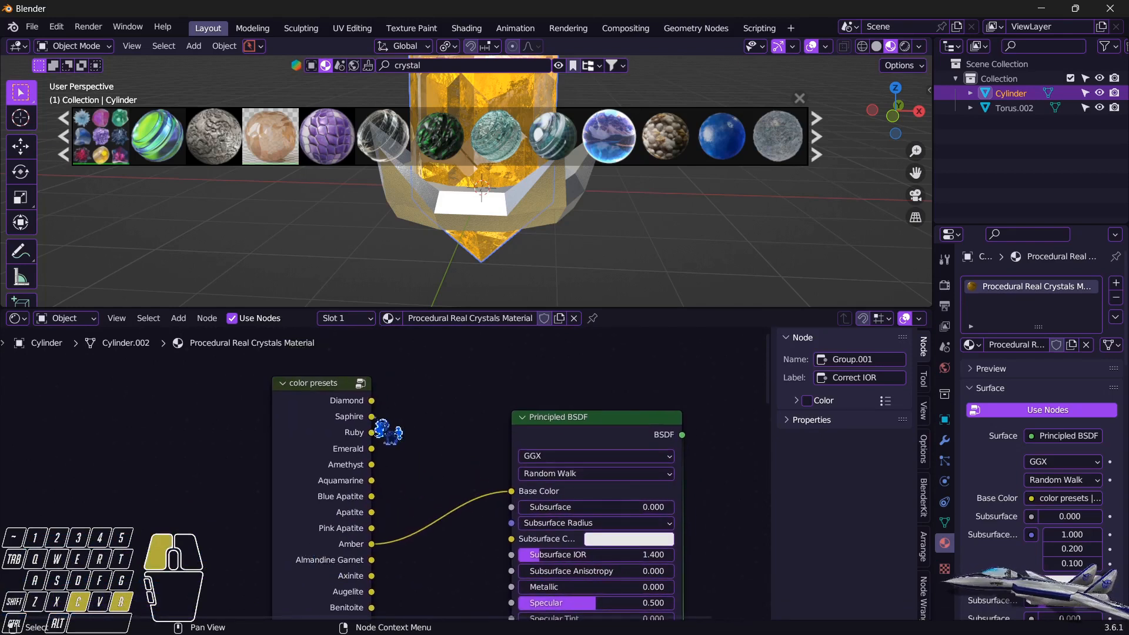
drag(372, 417, 513, 492)
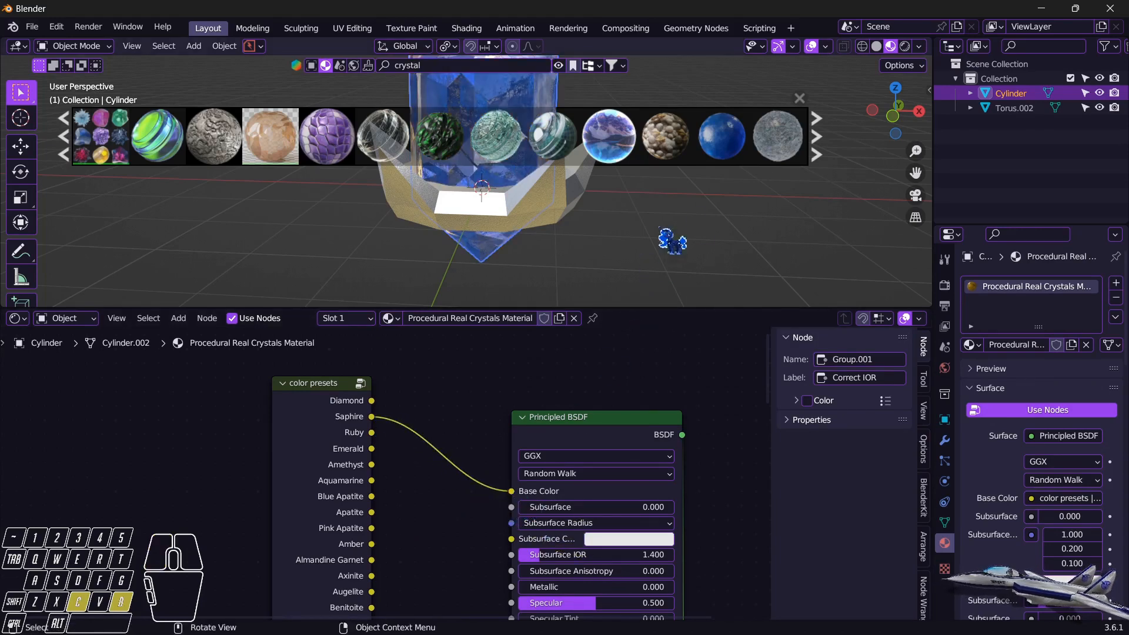
click(815, 110)
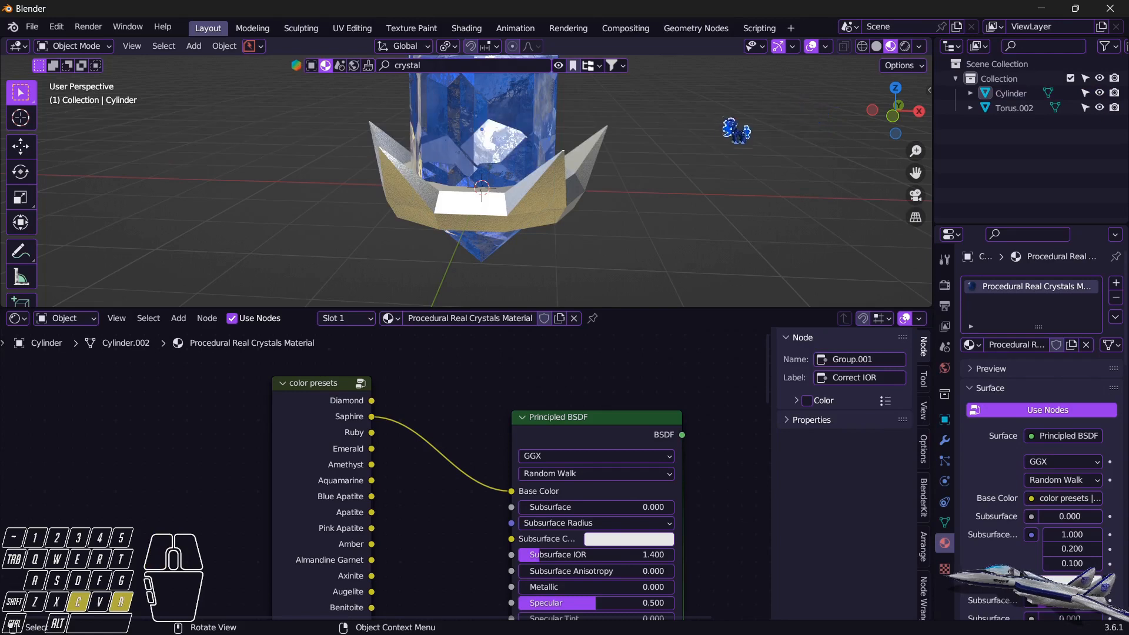
middle_drag(738, 118, 570, 250)
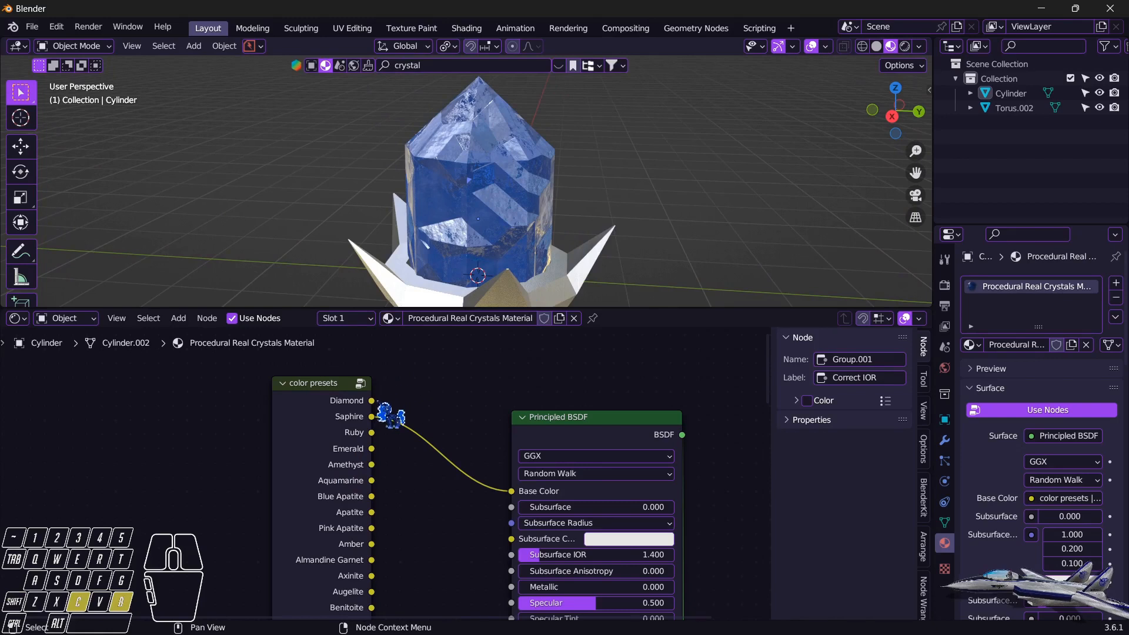
Try the Diamond, Ruby, Emerald and Amethyst color presets on the Base Color and reconnect Saphire.
drag(373, 402, 519, 497)
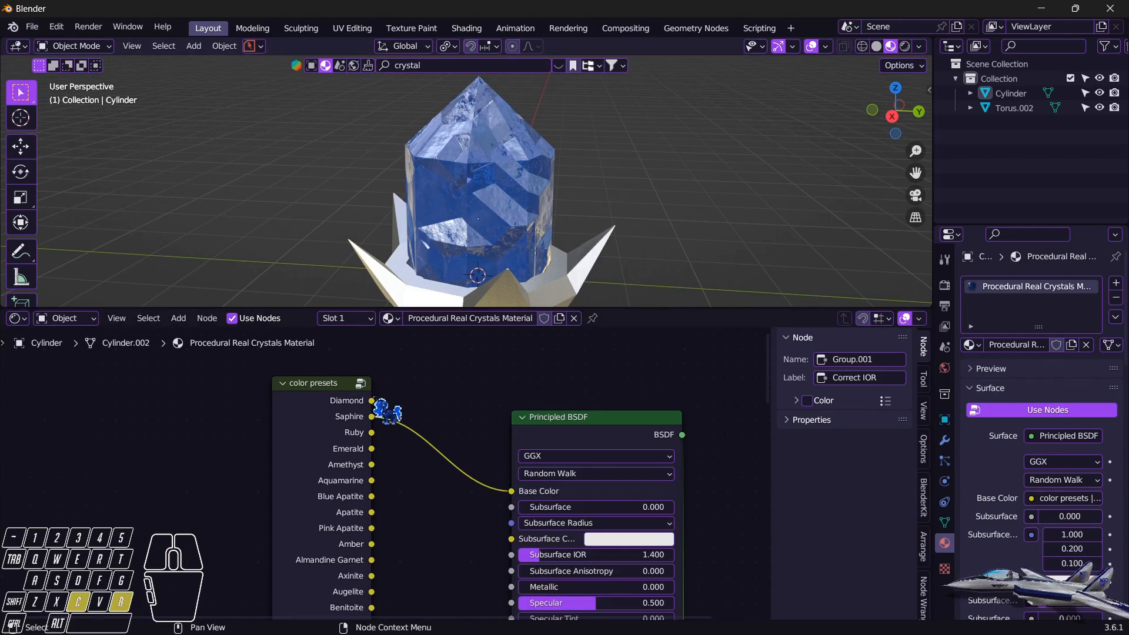
drag(372, 400, 509, 491)
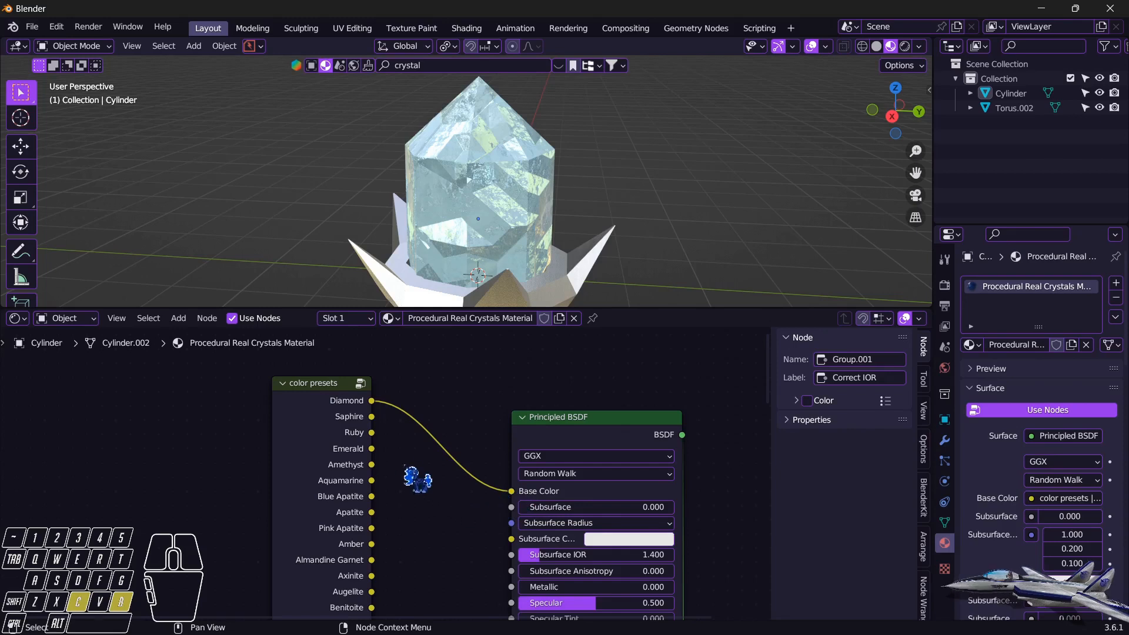
drag(372, 433, 511, 491)
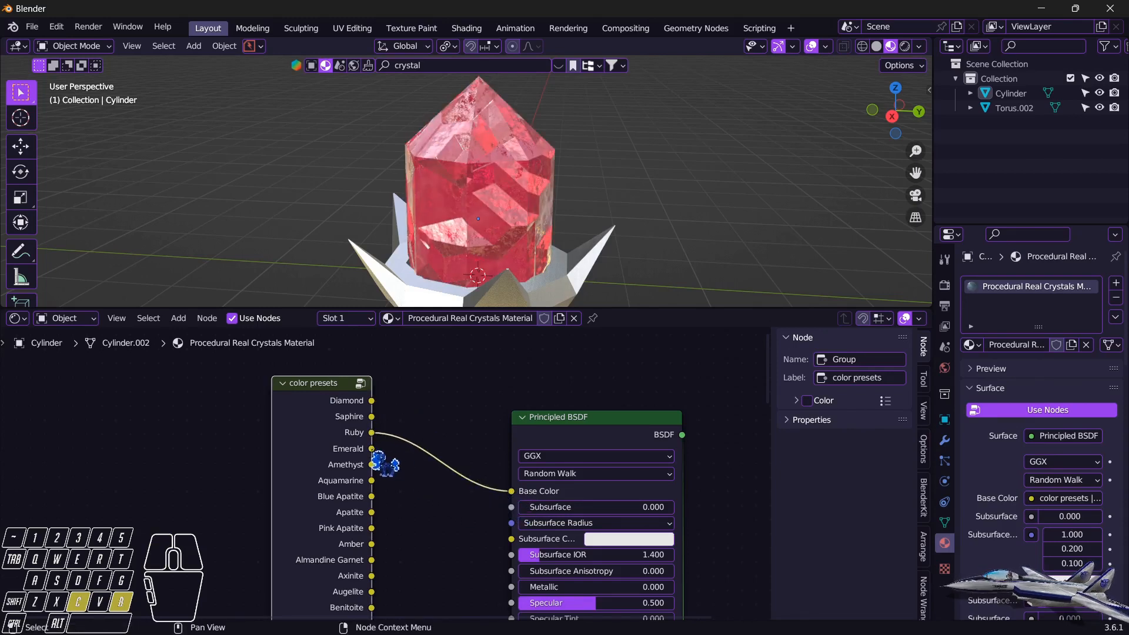
drag(372, 449, 509, 491)
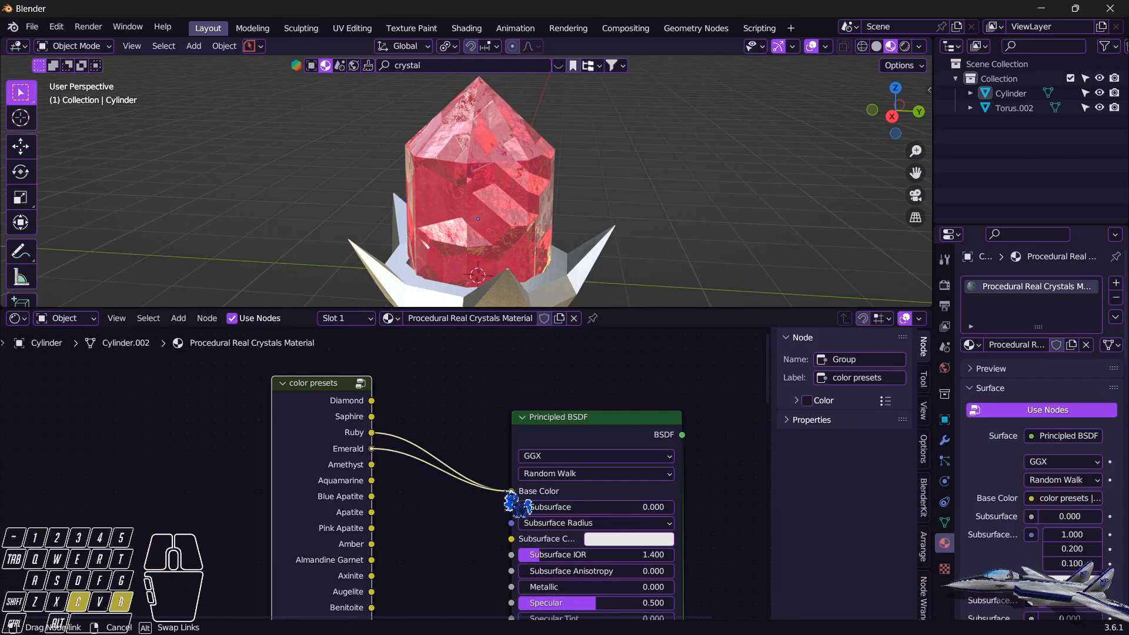
drag(371, 465, 511, 491)
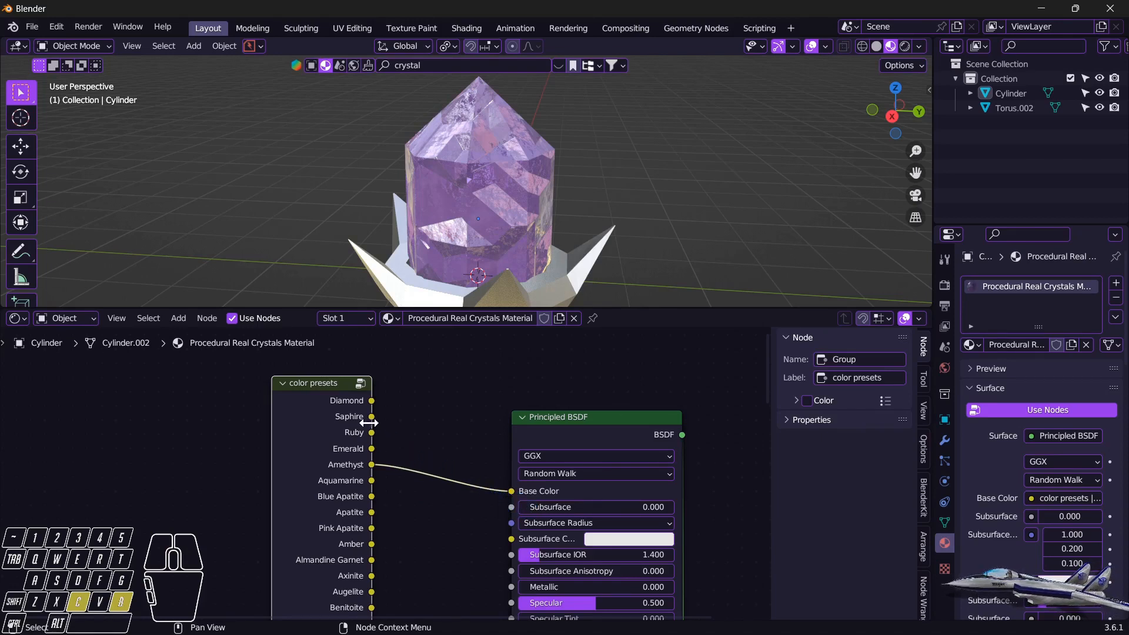
drag(372, 416, 512, 491)
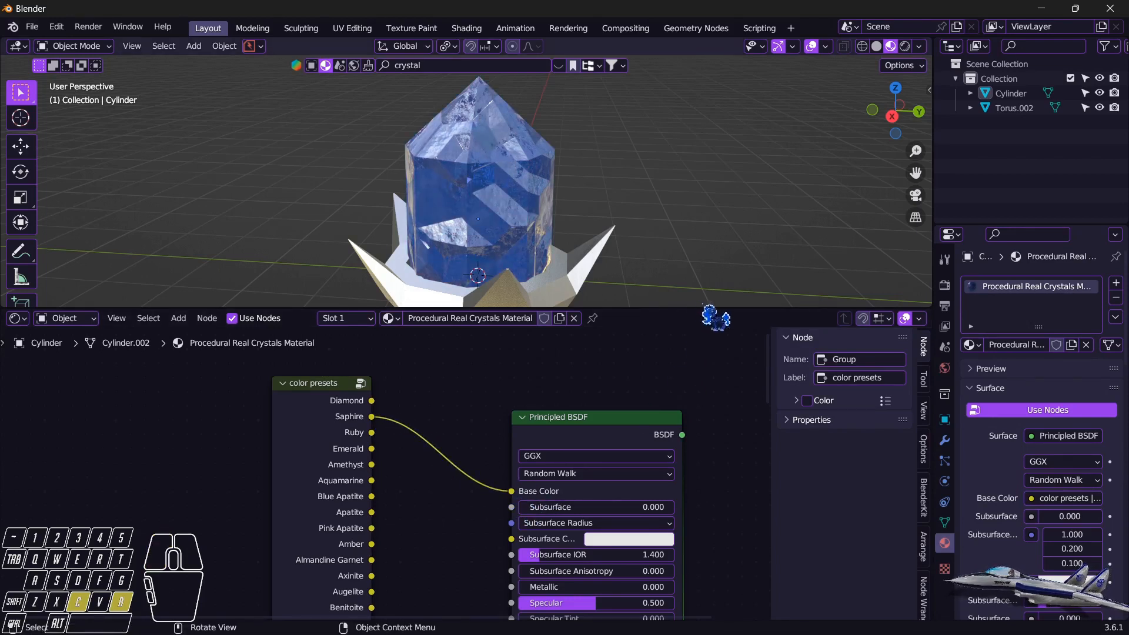
Enlarge the 3D viewport over most of the Shader Editor and raise the spiked ring about 0.54 ft along the Z axis.
drag(711, 308, 685, 588)
middle_drag(627, 464, 681, 453)
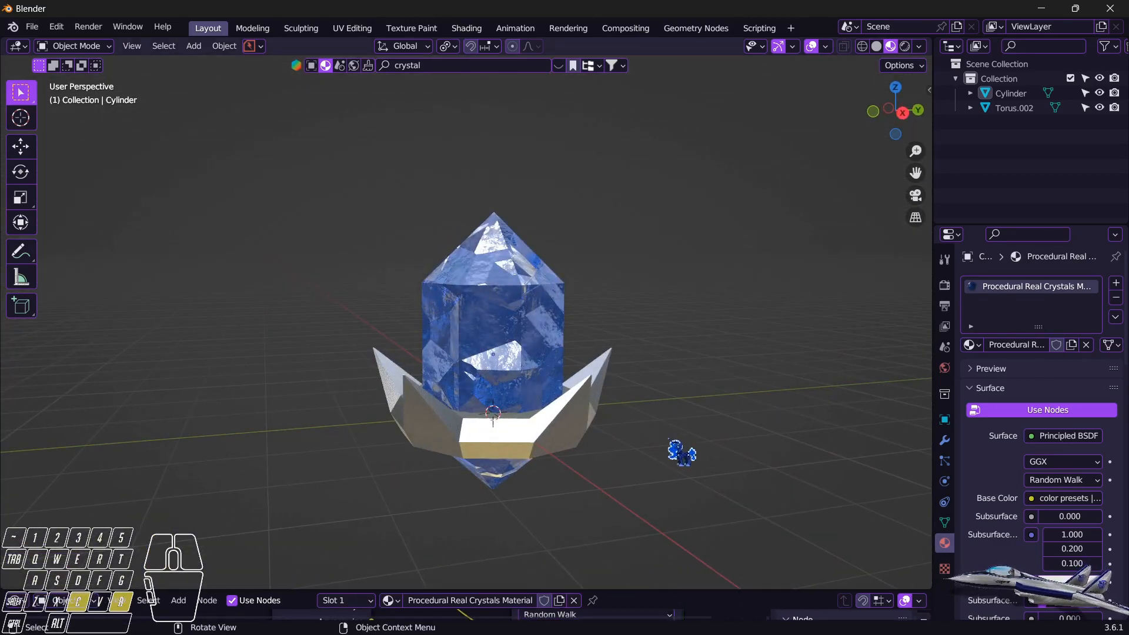
click(572, 424)
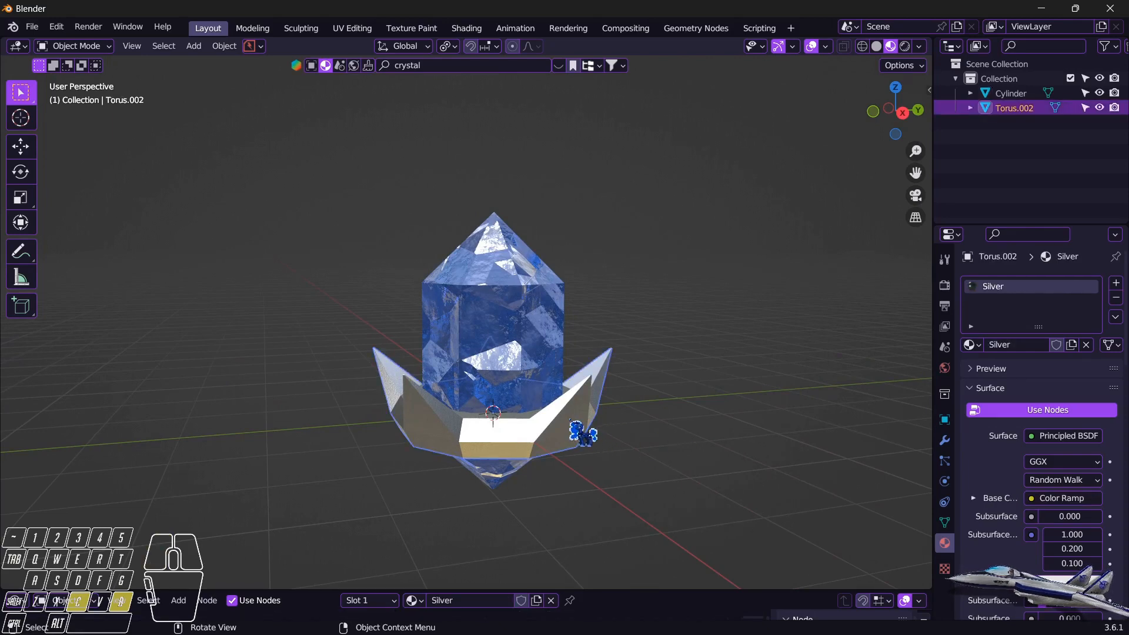
key(g)
key(z)
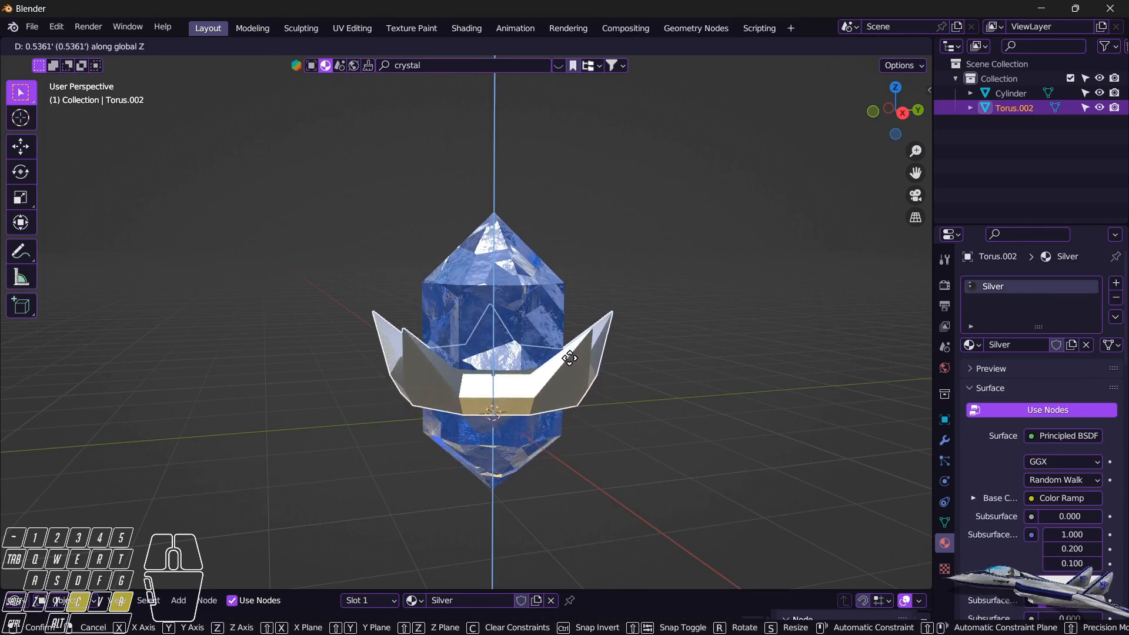
click(570, 357)
middle_drag(700, 467, 676, 441)
click(571, 500)
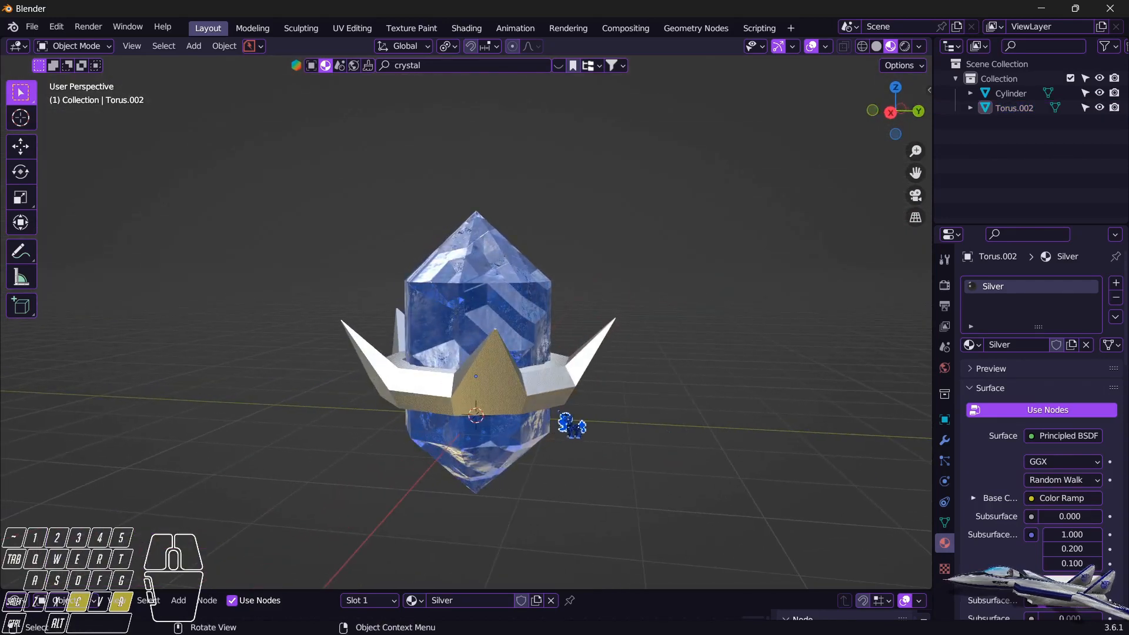
Scale the spiked ring up uniformly by a factor of about 1.23.
click(575, 412)
key(s)
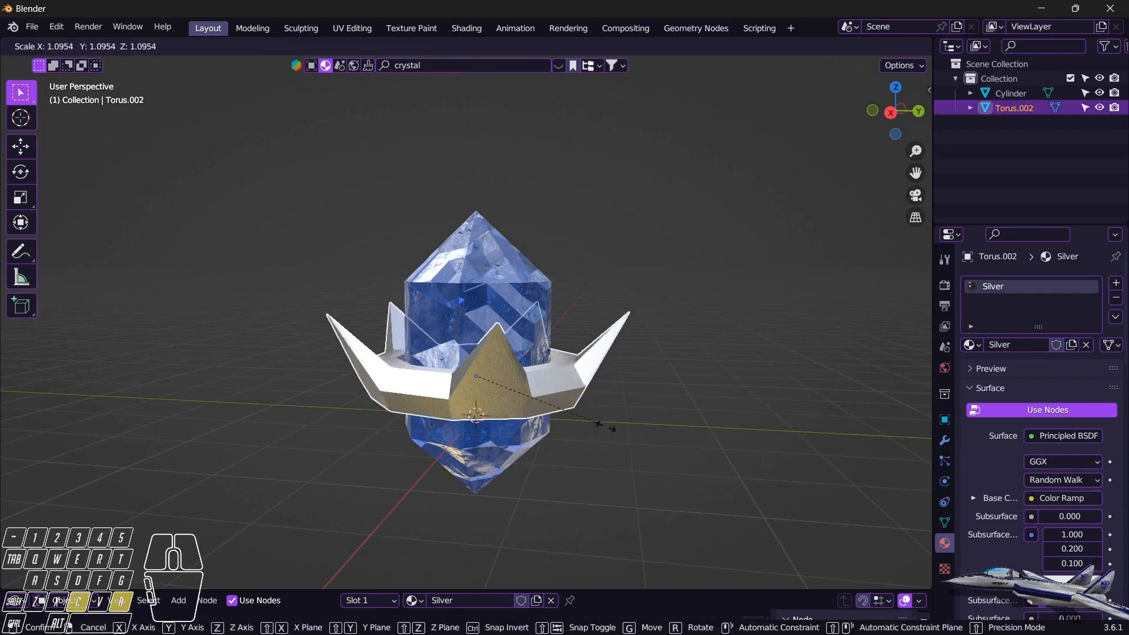
click(619, 433)
middle_drag(633, 449, 651, 454)
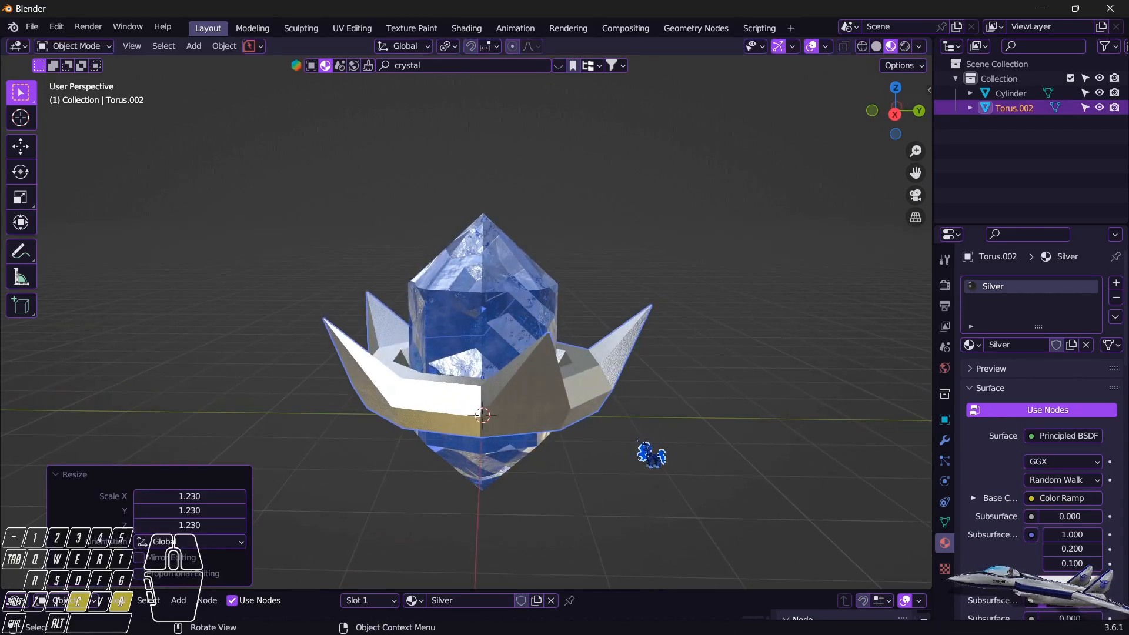
Raise the crystal along the Z axis so that its lower tip sits inside the ring.
click(506, 341)
key(g)
key(z)
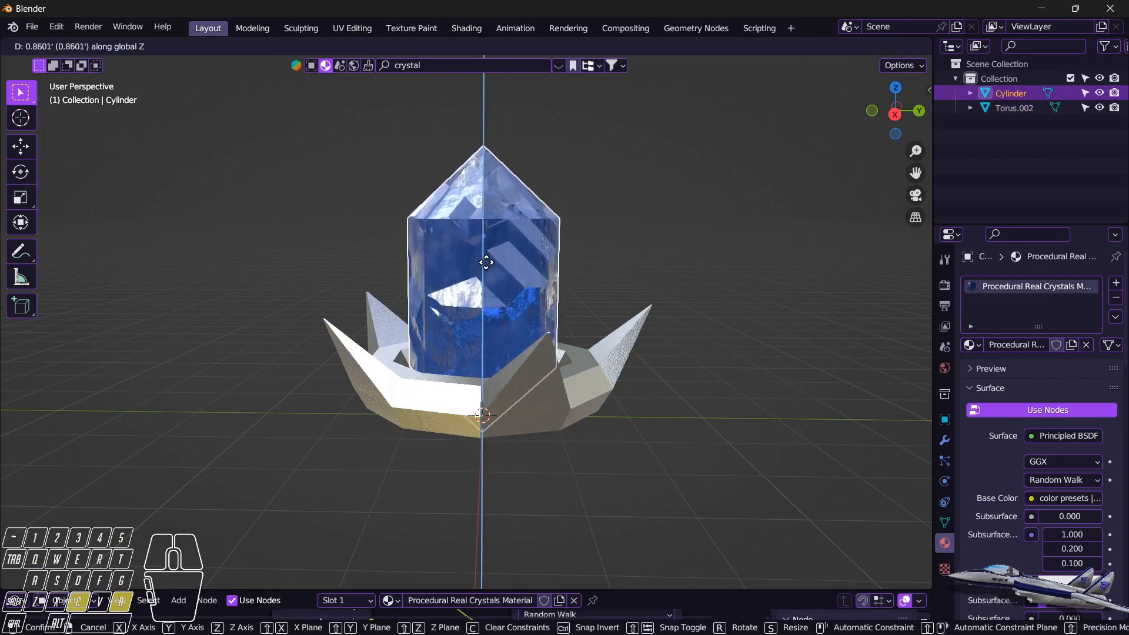
click(536, 310)
Scale the spiked ring down uniformly by a factor of about 0.816 to fit closely around the crystal, and deselect it.
click(618, 427)
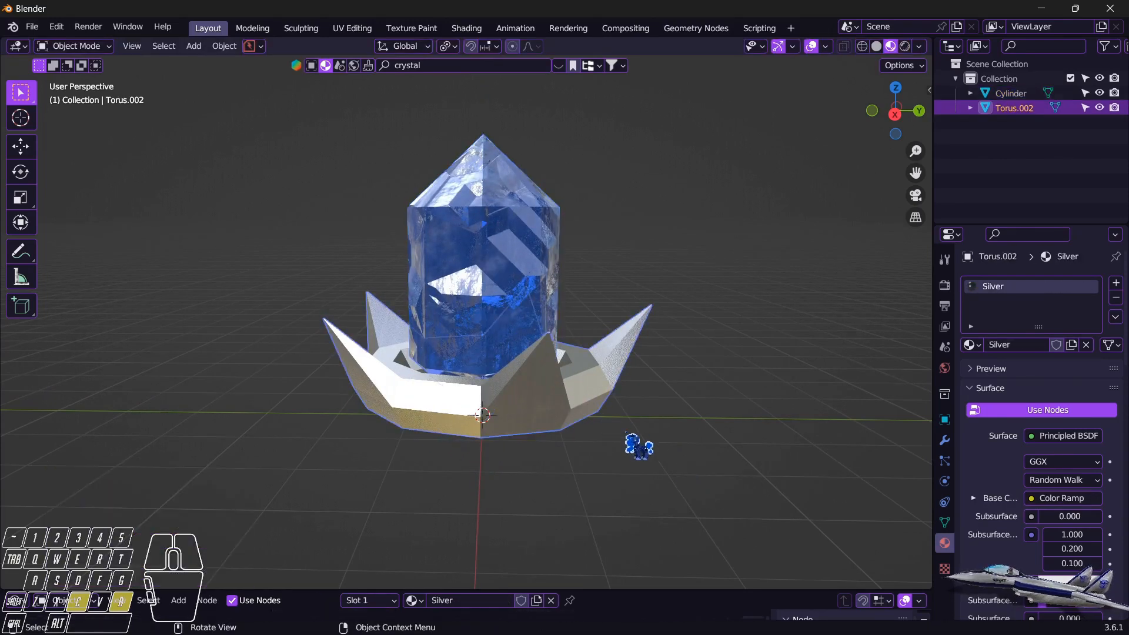
key(s)
click(618, 428)
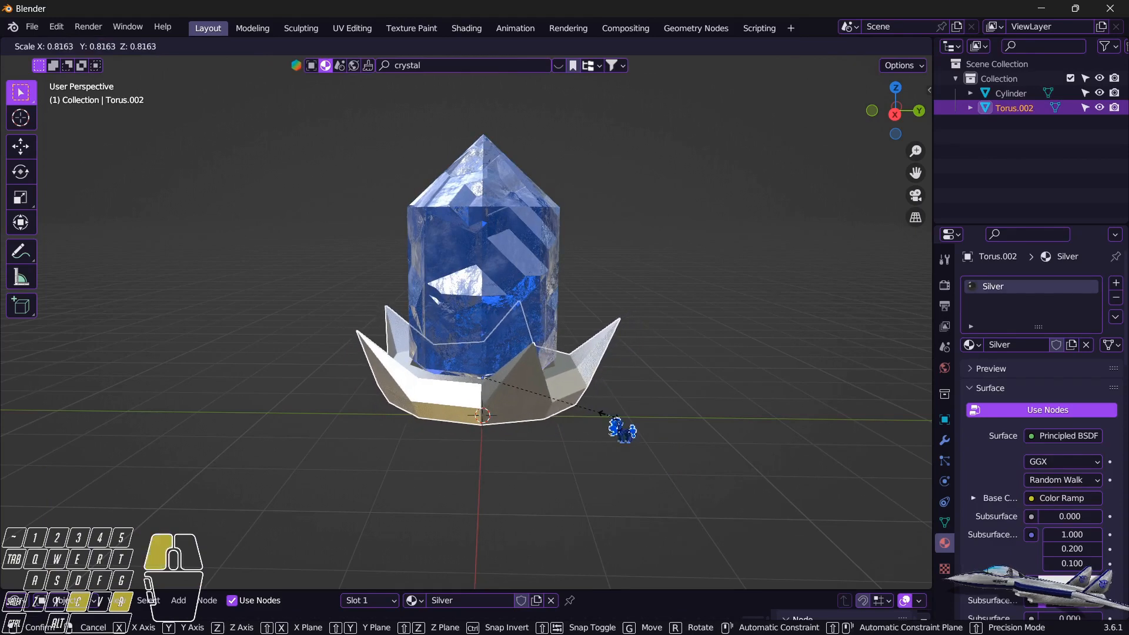
middle_drag(618, 428, 535, 457)
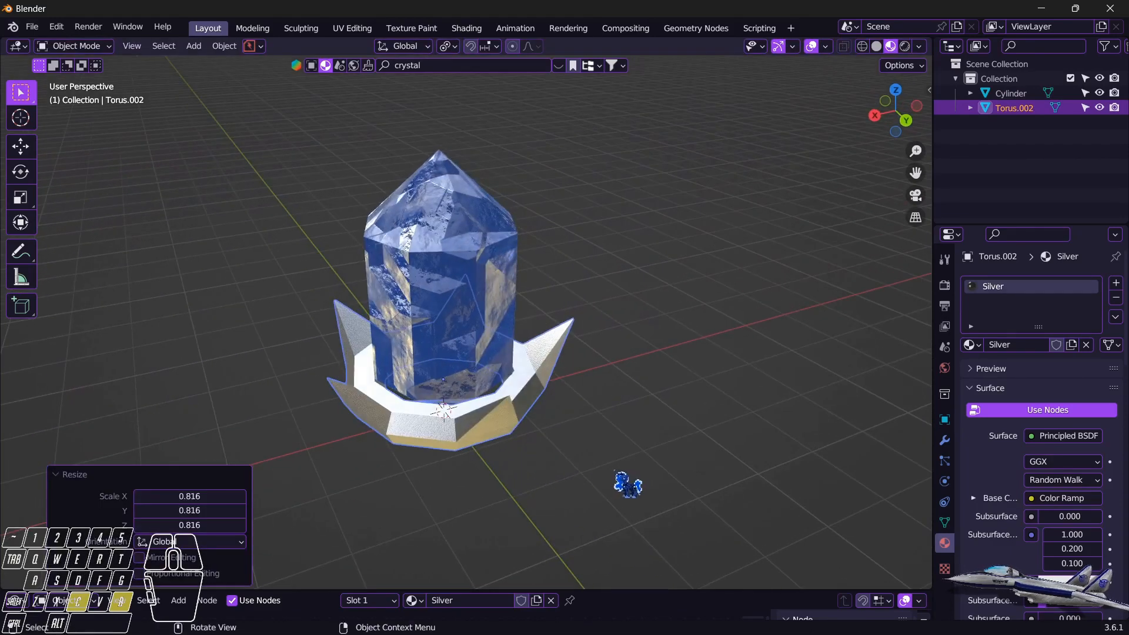
click(610, 475)
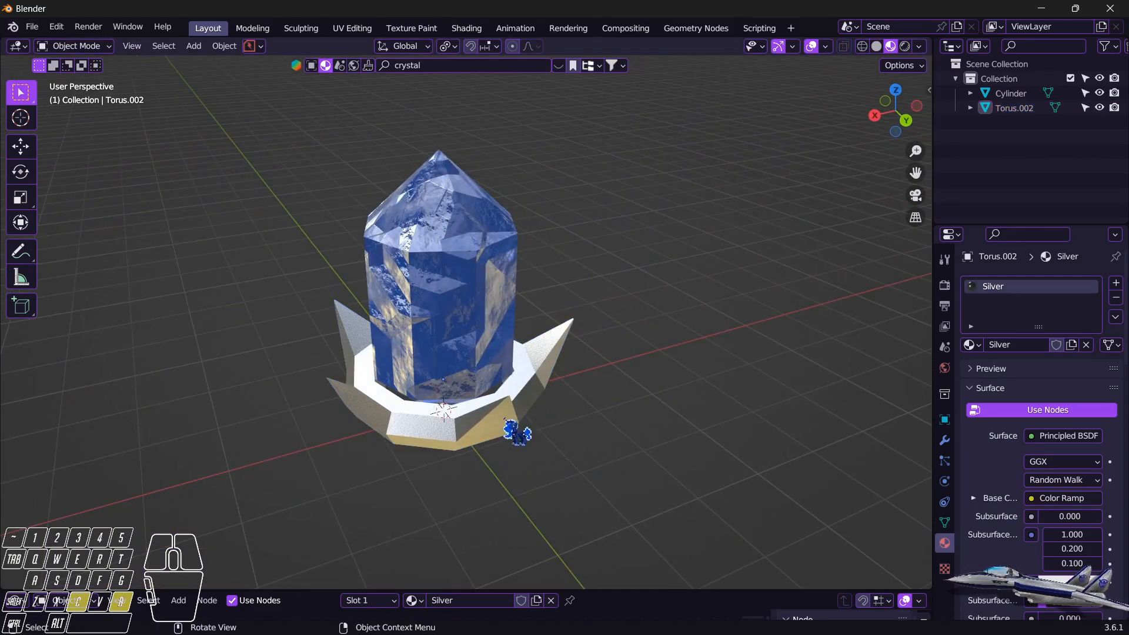
Search the BlenderKit materials for "silver", apply Silver Metal Scale Armour - 01 to the spiked ring and close the results.
click(516, 432)
click(483, 66)
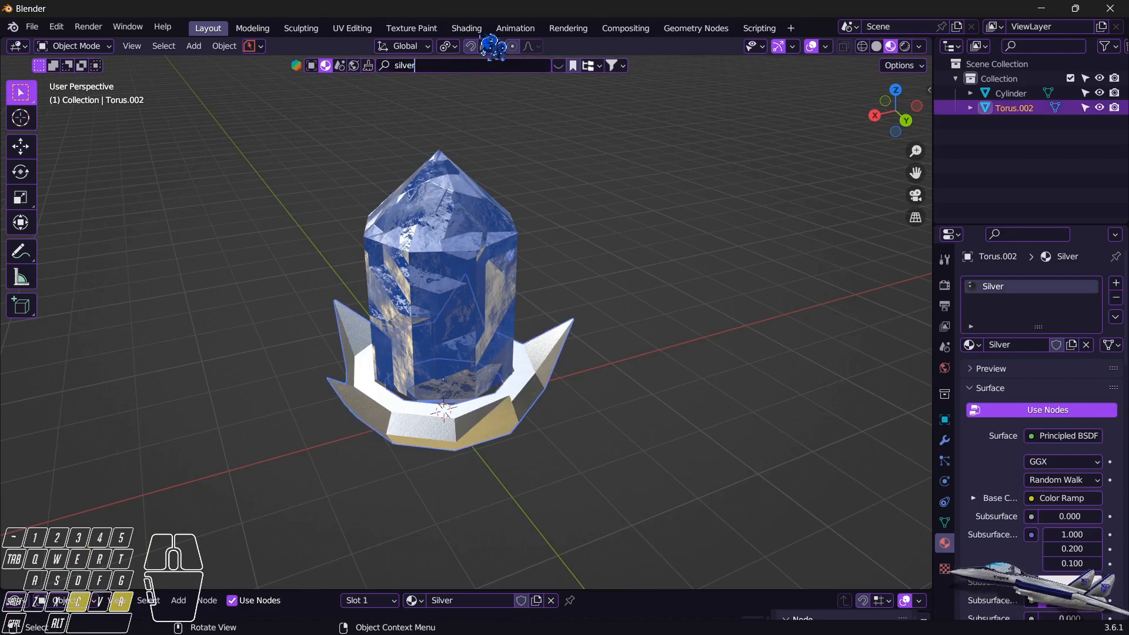
text(silver)
key(Return)
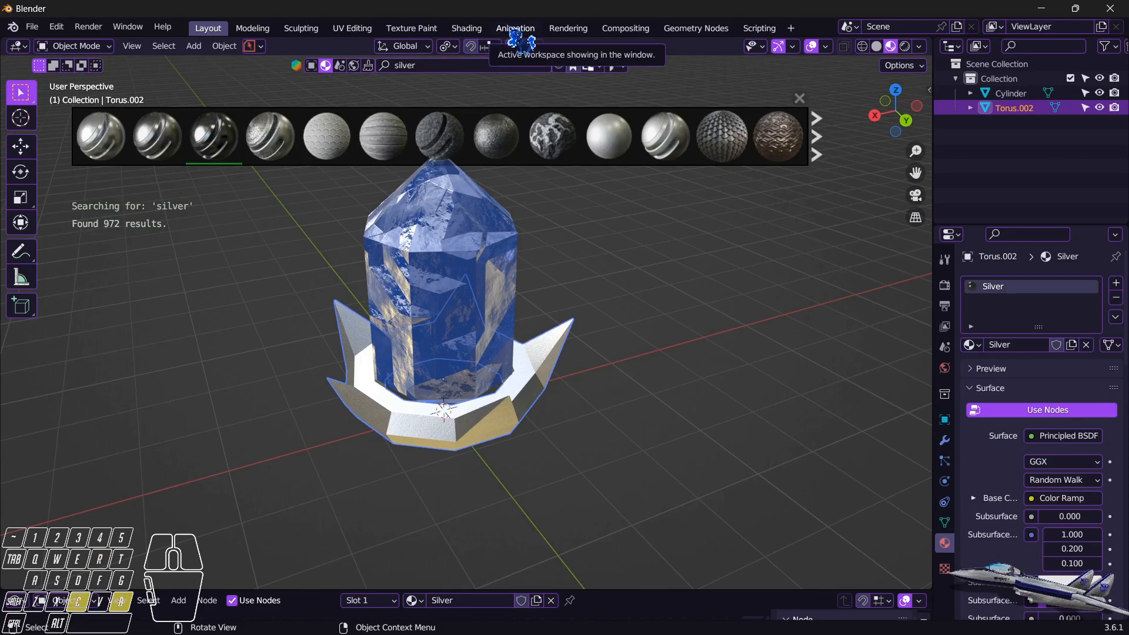
mouse_move(649, 123)
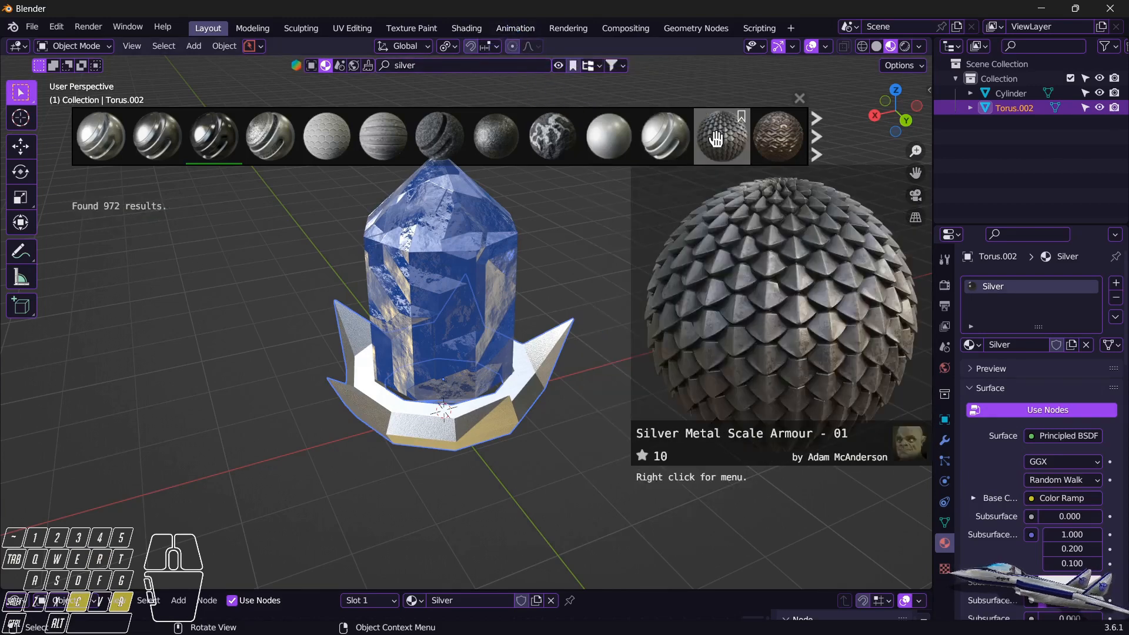
click(721, 136)
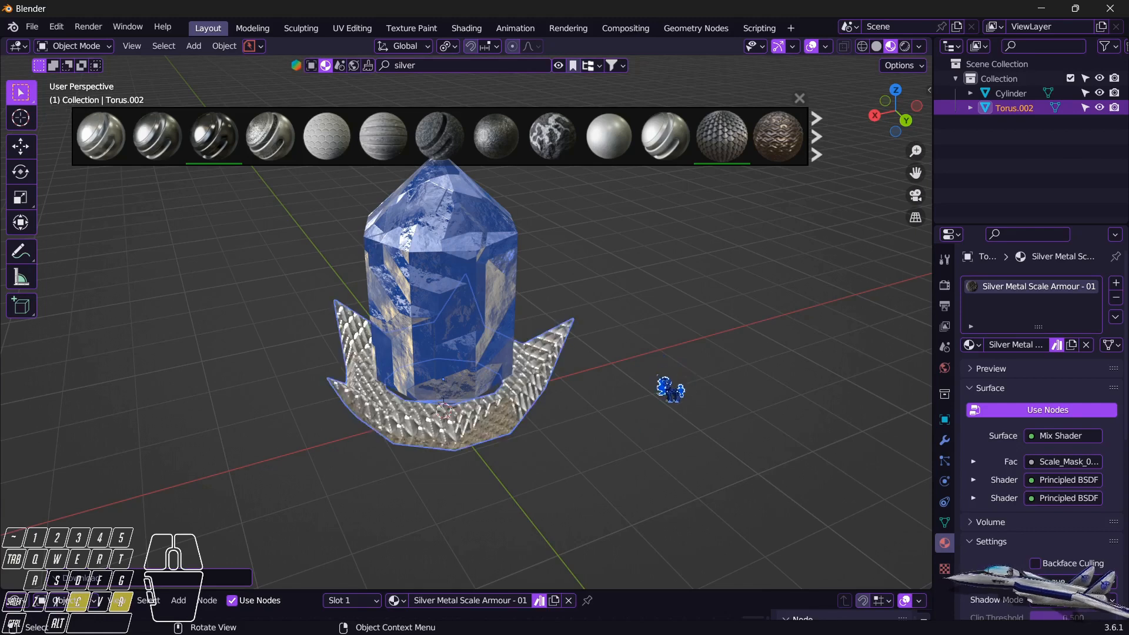
mouse_move(585, 454)
middle_down()
mouse_move(622, 433)
mouse_move(718, 427)
mouse_move(605, 447)
middle_up()
scroll(622, 434, up, 3)
scroll(680, 429, down, 4)
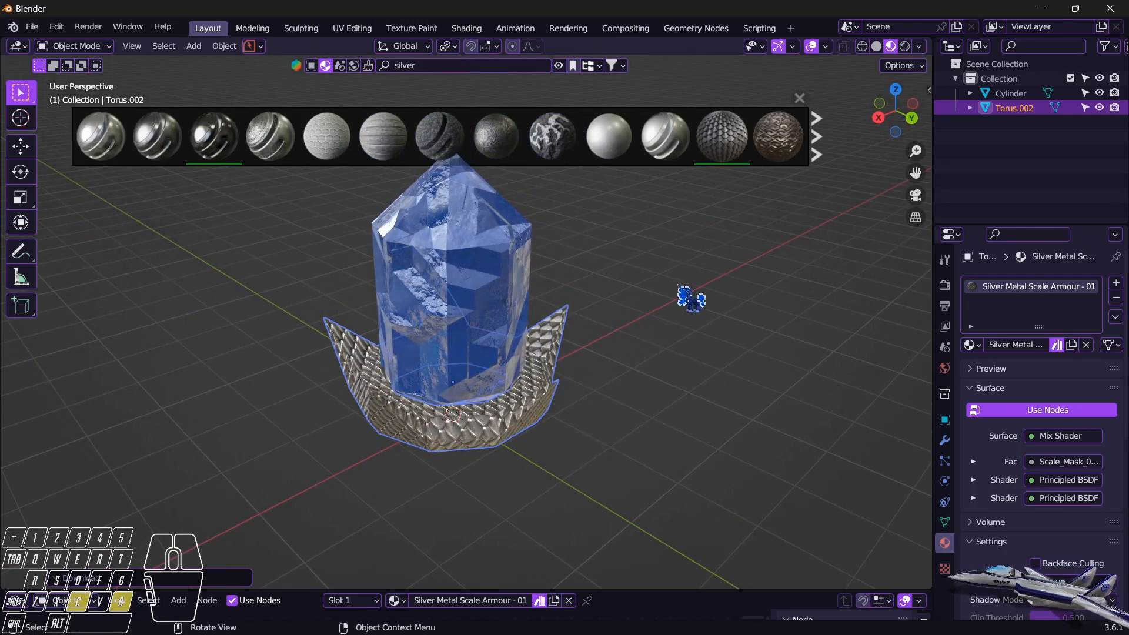
mouse_move(791, 123)
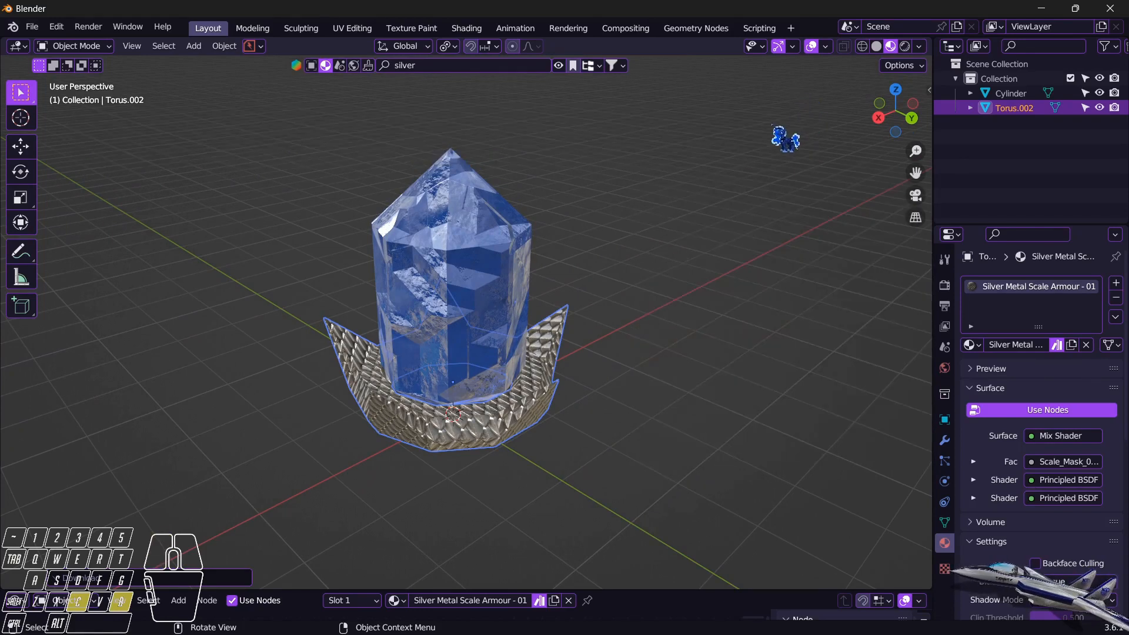